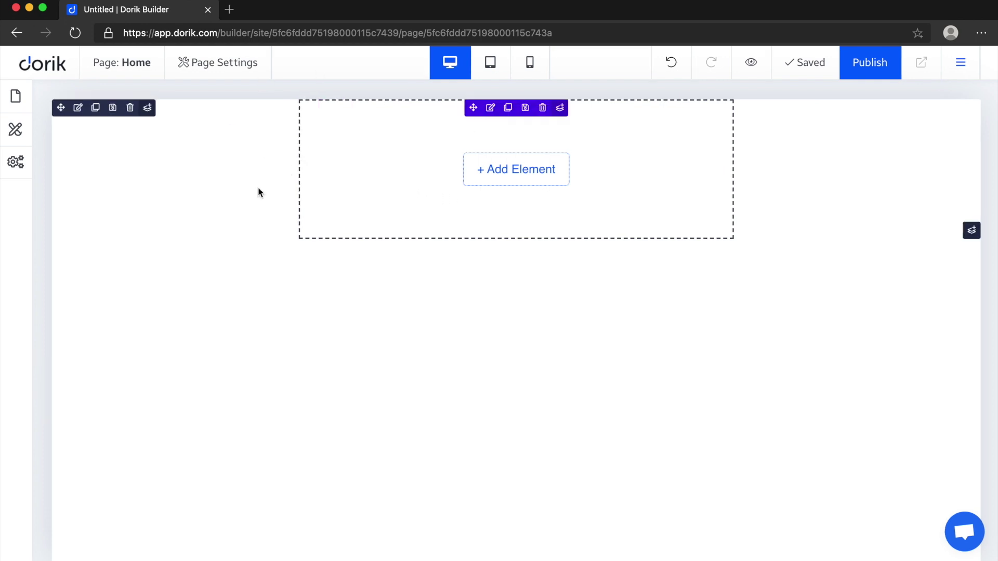
# Open the Add New Element chooser using the empty section's + Add Element button.
pyautogui.click(484, 181)
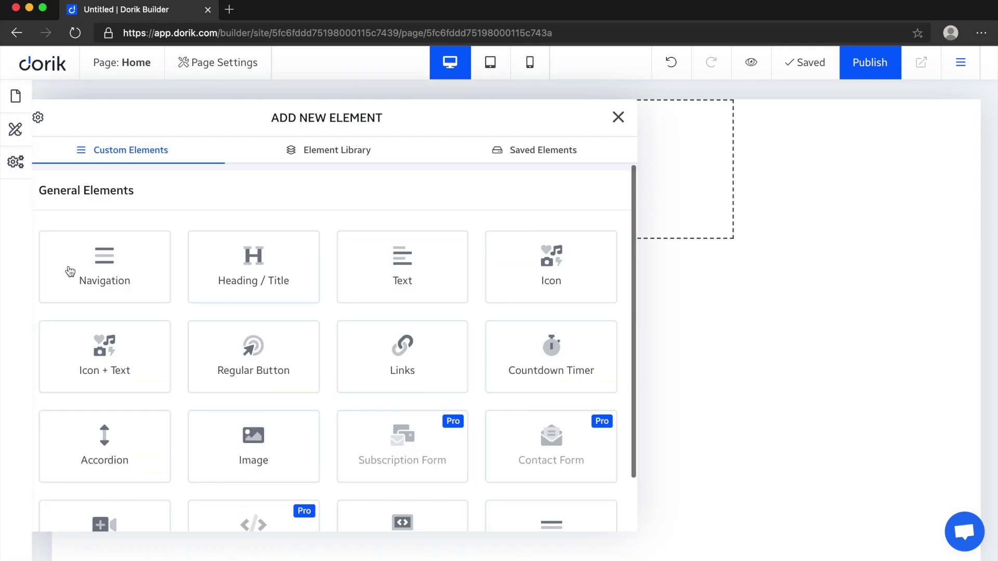
pyautogui.scroll(-1, 287, 278)
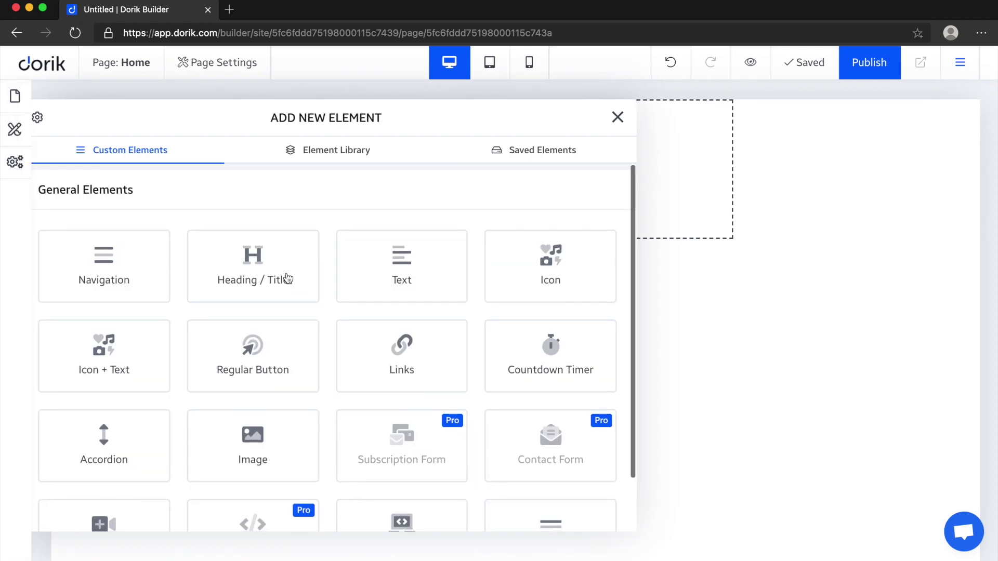
# Add a Heading / Title element and set its Title Styles alignment to Center.
pyautogui.click(286, 273)
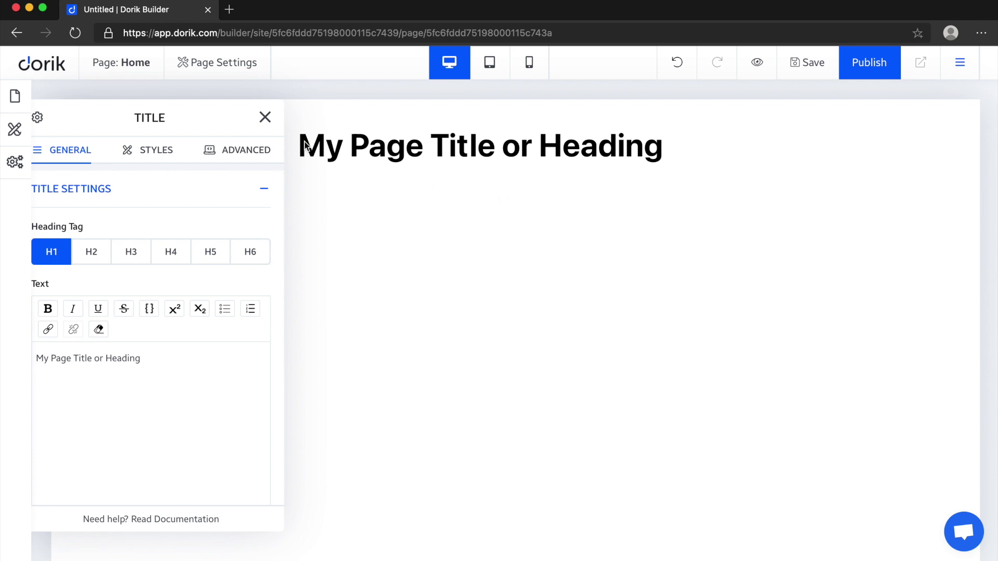
pyautogui.scroll(-3, 160, 305)
pyautogui.click(162, 413)
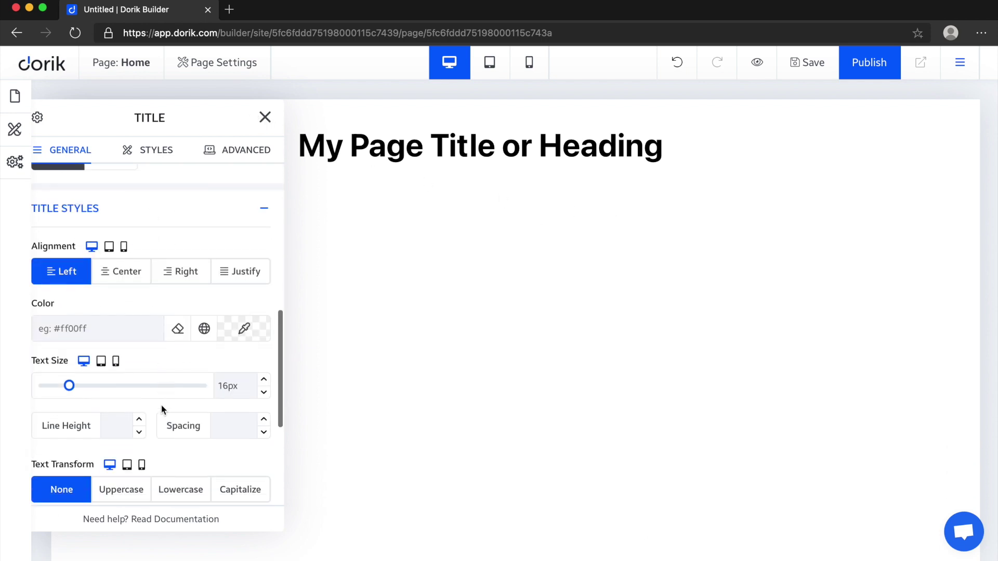
pyautogui.click(123, 251)
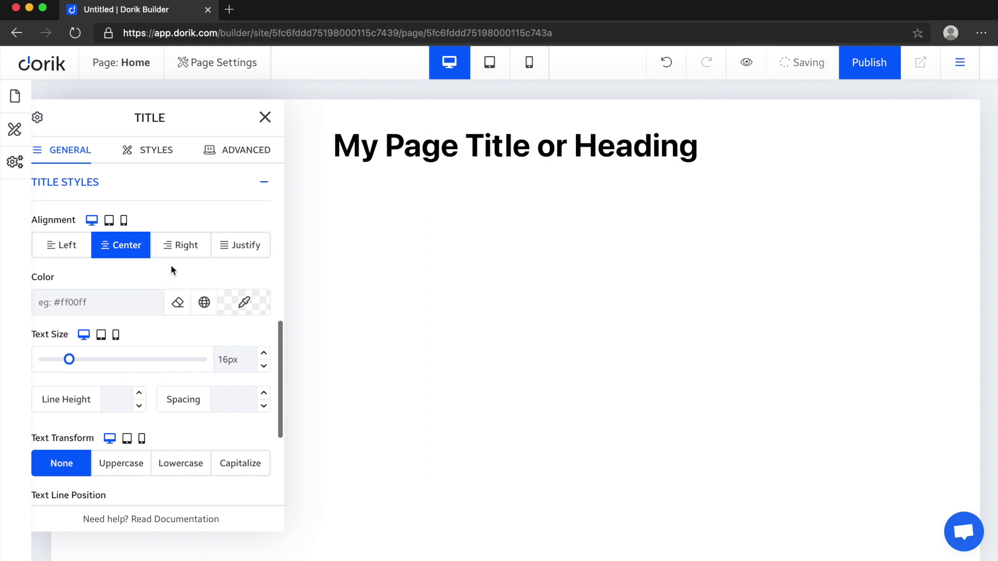
pyautogui.scroll(-1, 182, 272)
pyautogui.scroll(-1, 182, 271)
pyautogui.scroll(-2, 182, 271)
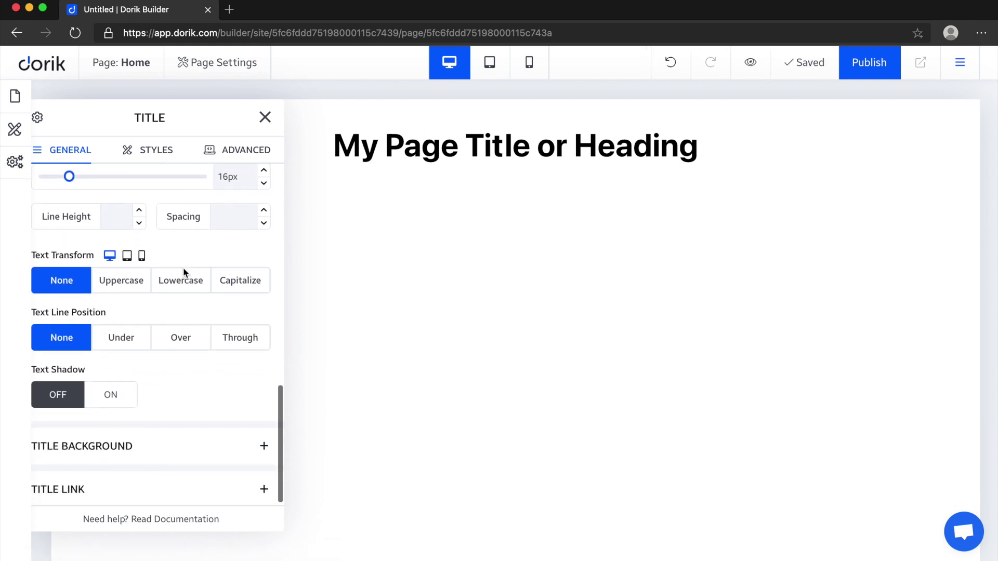
pyautogui.scroll(3, 167, 303)
pyautogui.scroll(5, 167, 303)
pyautogui.scroll(3, 167, 300)
pyautogui.scroll(-2, 167, 299)
pyautogui.scroll(-2, 167, 298)
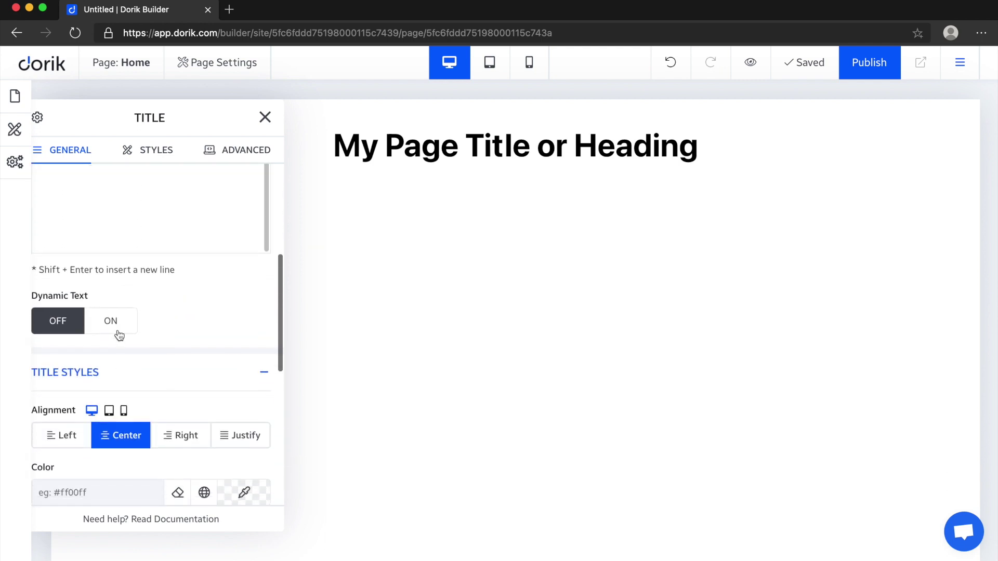
pyautogui.click(154, 376)
pyautogui.scroll(4, 167, 338)
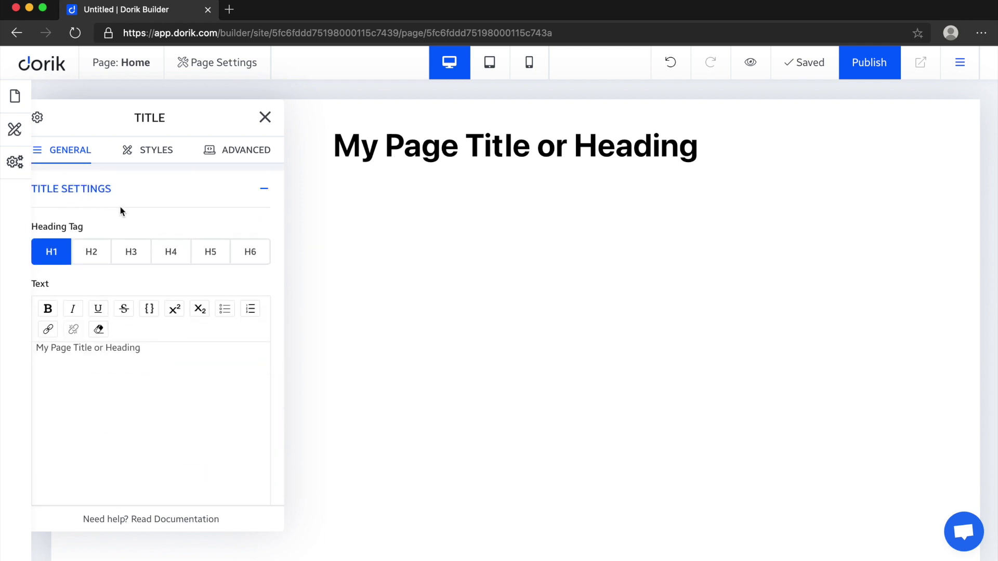
pyautogui.scroll(-4, 121, 209)
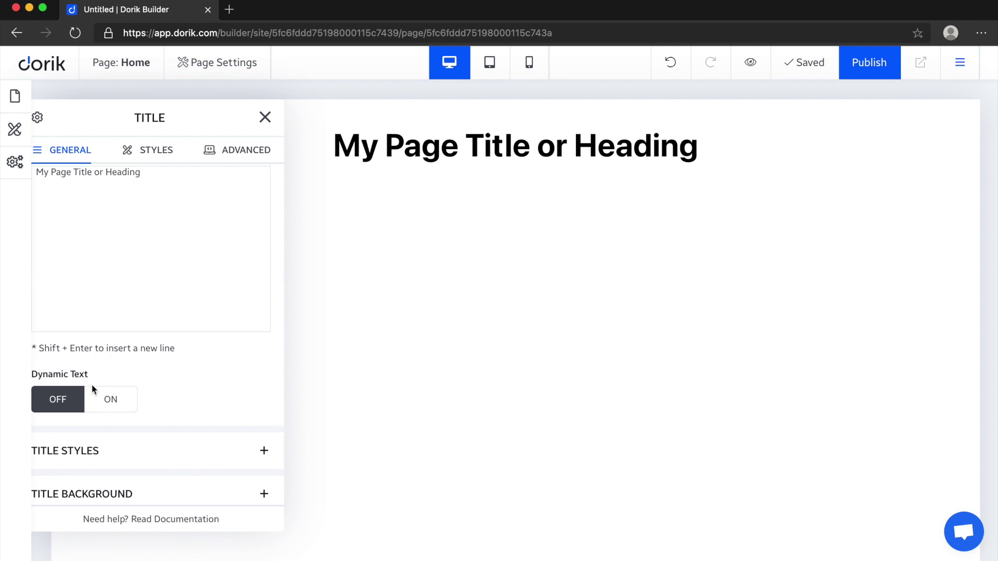
# Turn on Dynamic Text for the heading and edit its main text.
pyautogui.click(107, 398)
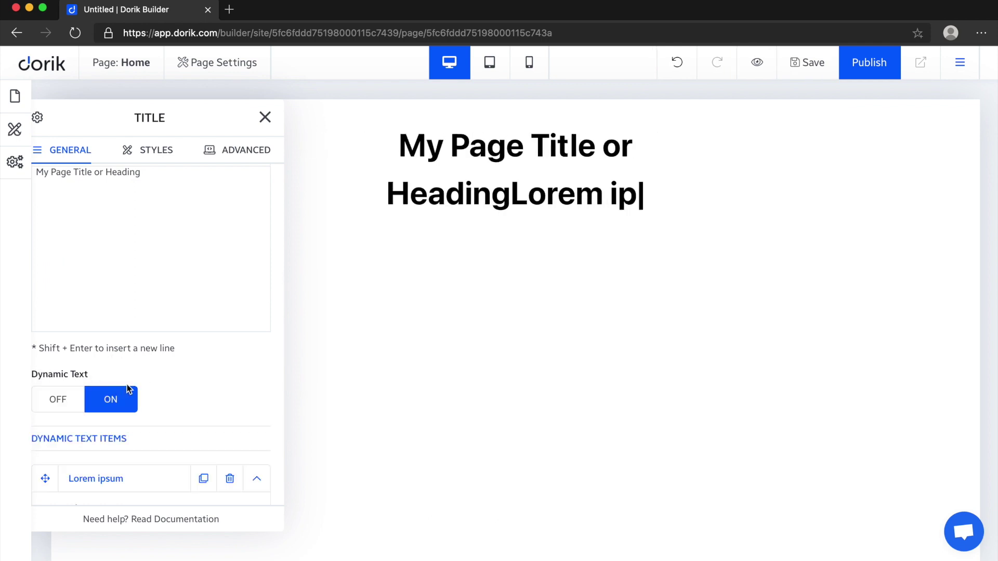
pyautogui.scroll(-2, 165, 382)
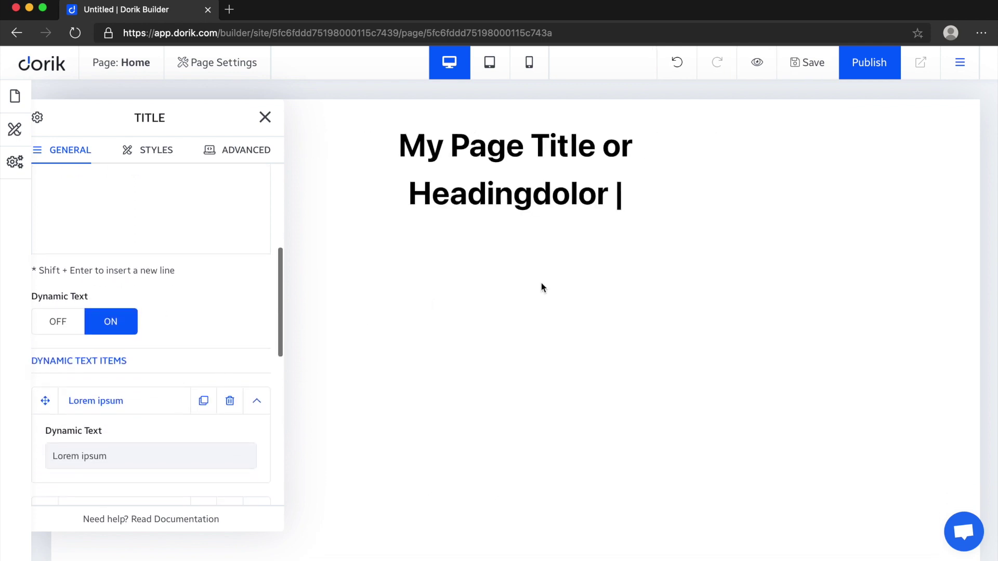
pyautogui.scroll(-5, 134, 321)
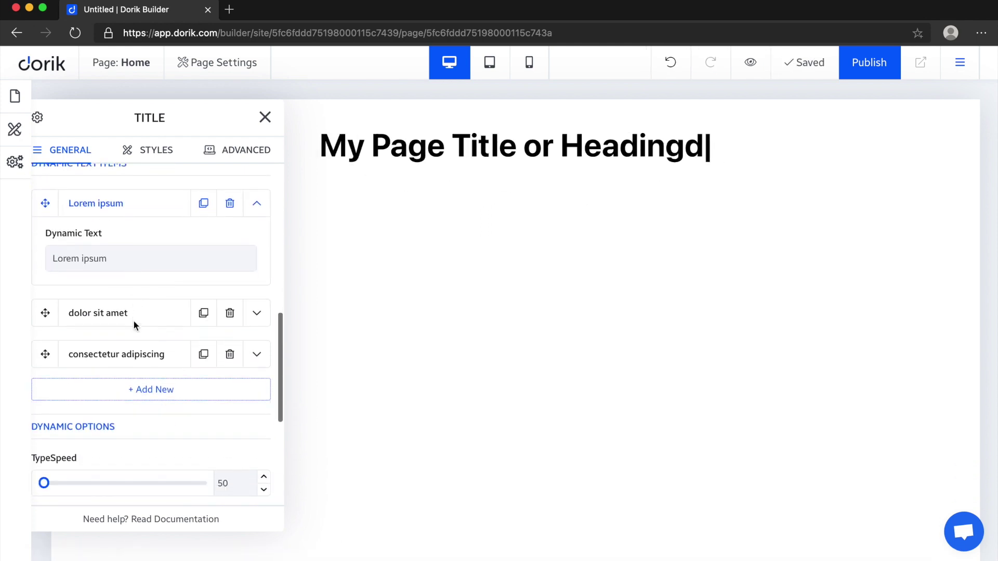
pyautogui.scroll(6, 130, 313)
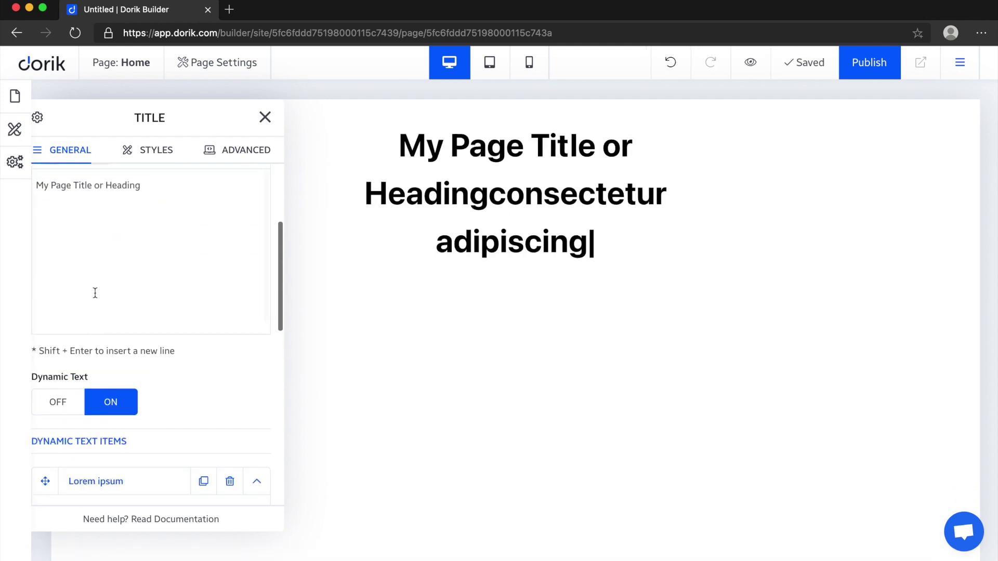
pyautogui.scroll(3, 93, 292)
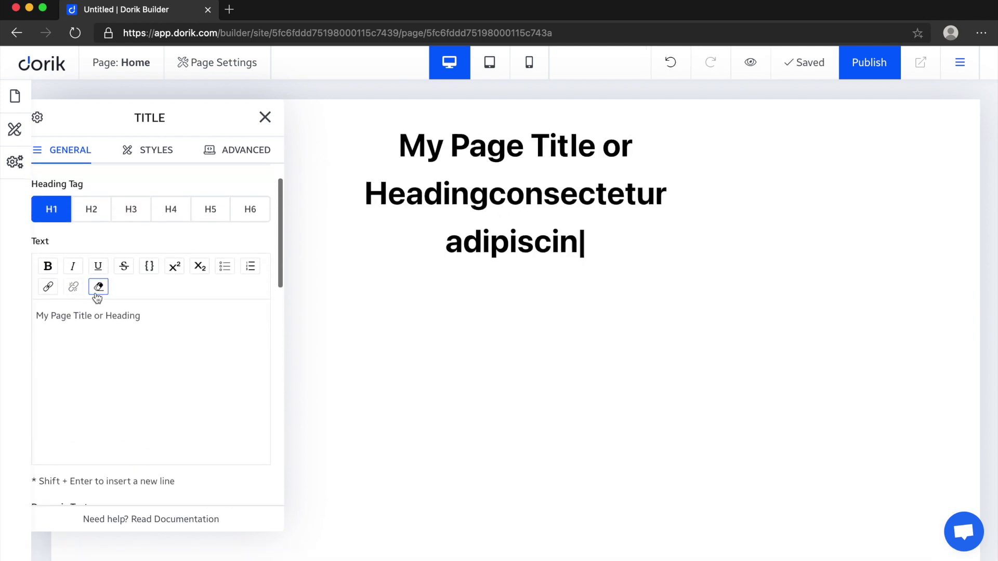
pyautogui.click(175, 322)
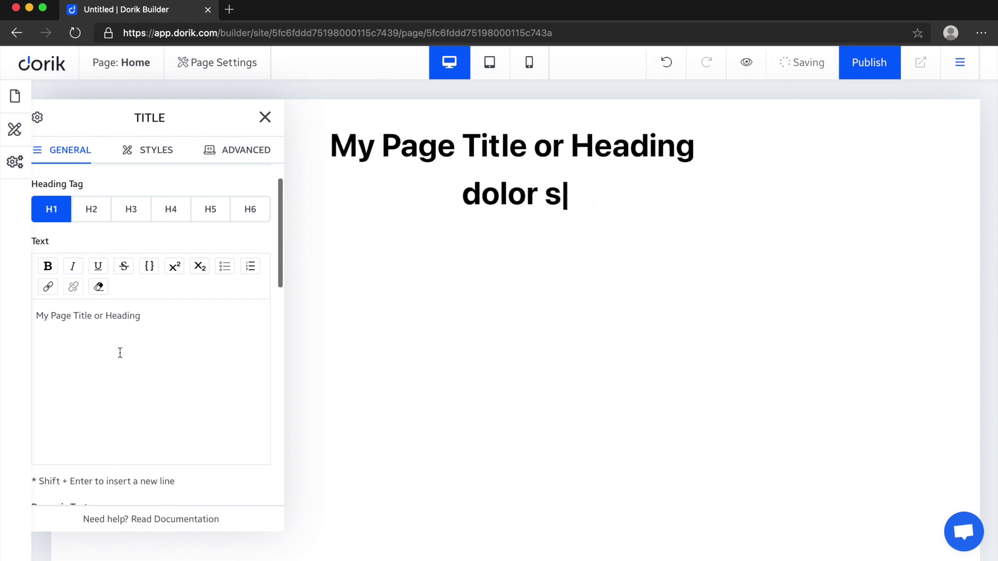
pyautogui.scroll(-1, 126, 321)
pyautogui.scroll(-3, 128, 324)
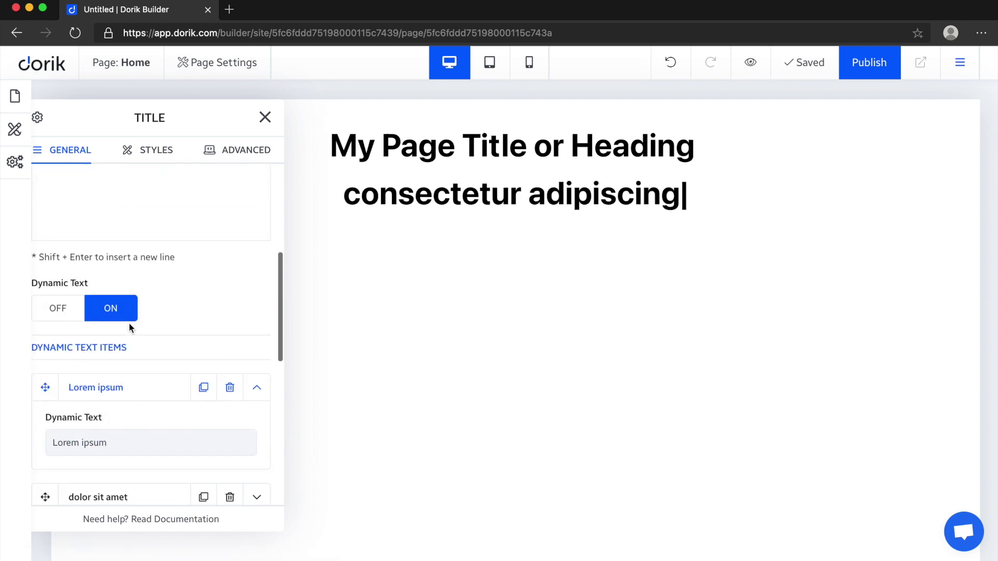
pyautogui.scroll(-2, 163, 327)
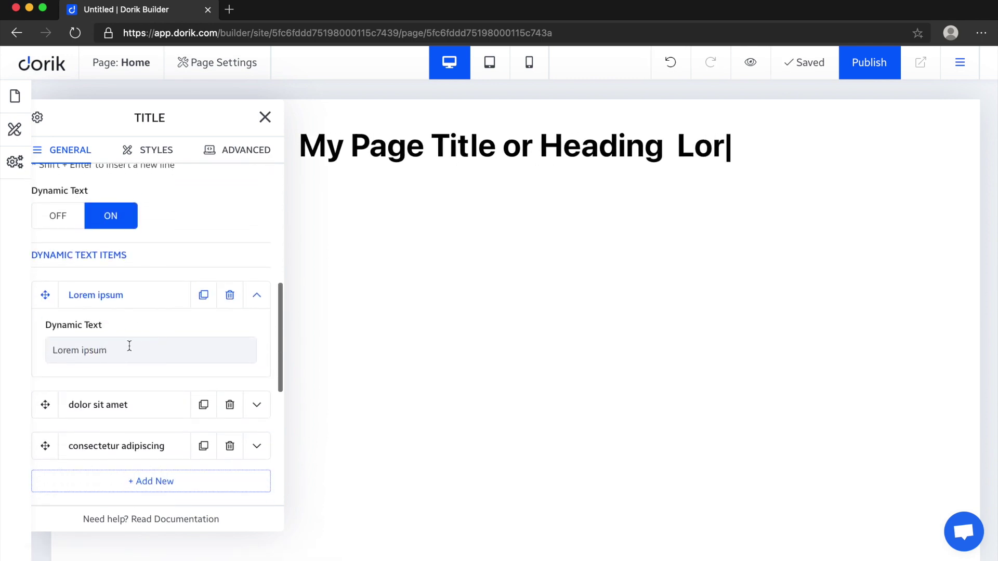
pyautogui.scroll(-1, 148, 355)
pyautogui.scroll(-1, 168, 369)
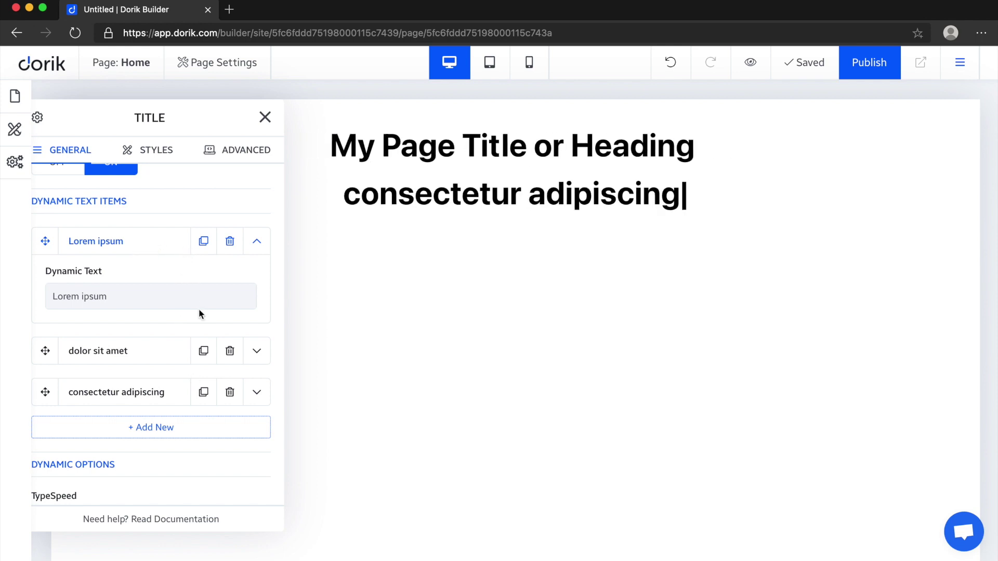
pyautogui.scroll(-5, 199, 312)
pyautogui.scroll(-1, 147, 299)
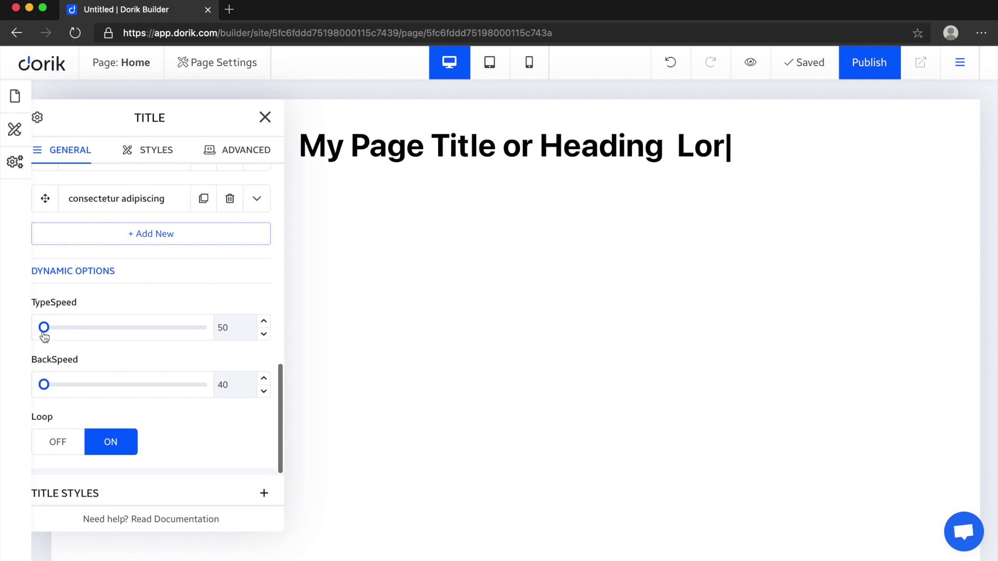
# Set the dynamic text TypeSpeed slider to 65 and BackSpeed to 66.
pyautogui.moveTo(45, 333); pyautogui.dragTo(98, 337)
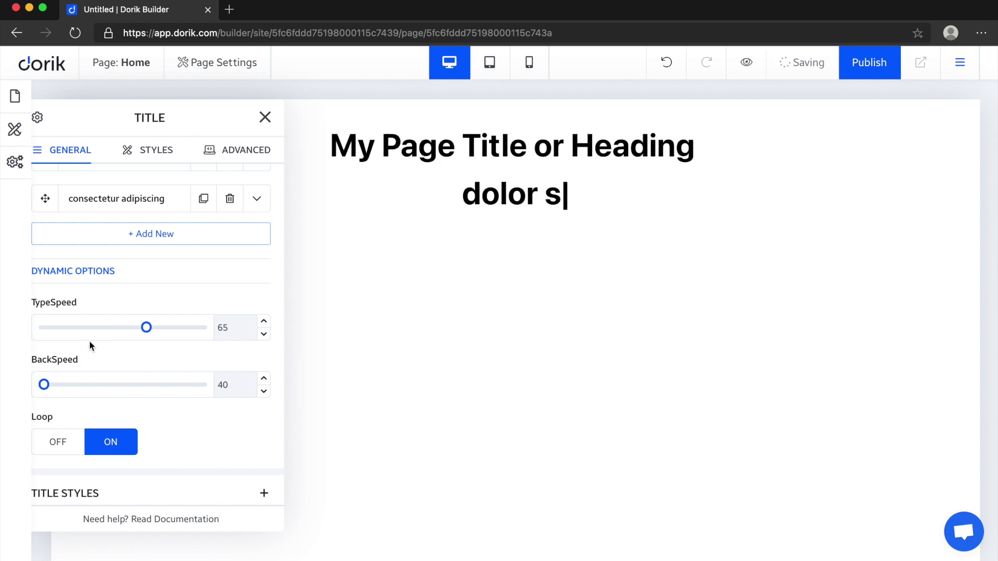
pyautogui.moveTo(45, 392); pyautogui.dragTo(149, 390)
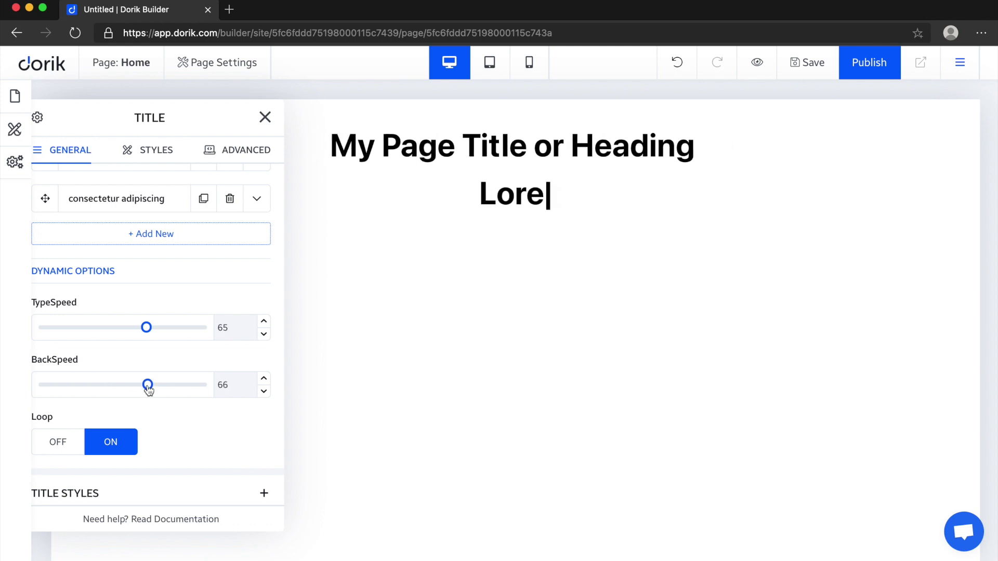
pyautogui.scroll(-1, 135, 401)
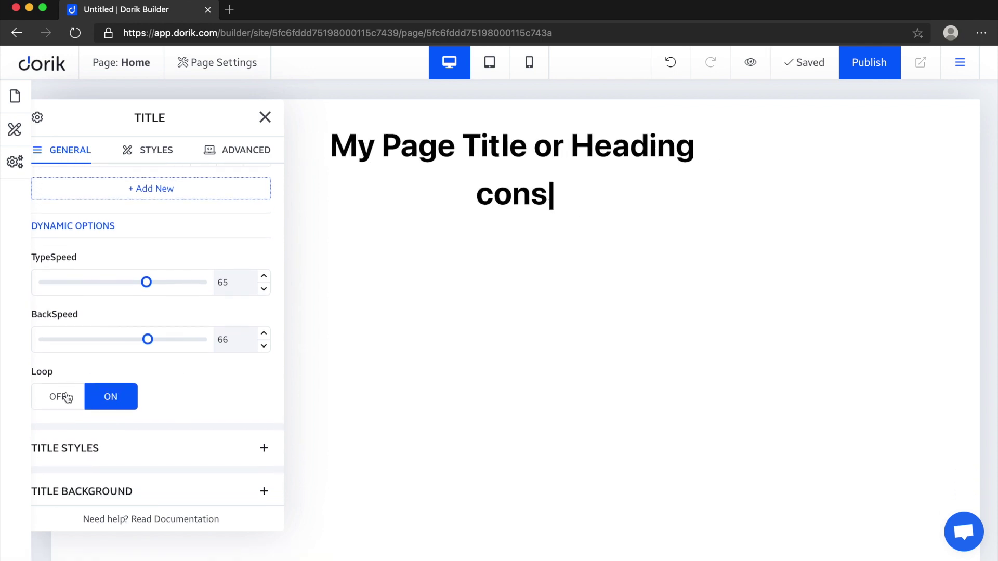
pyautogui.scroll(-1, 162, 364)
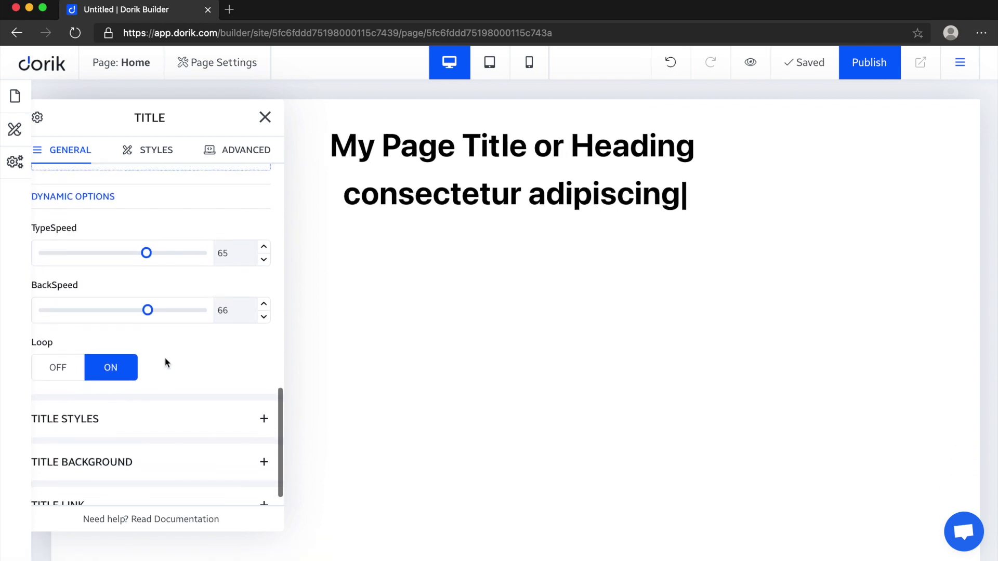
pyautogui.scroll(1, 201, 356)
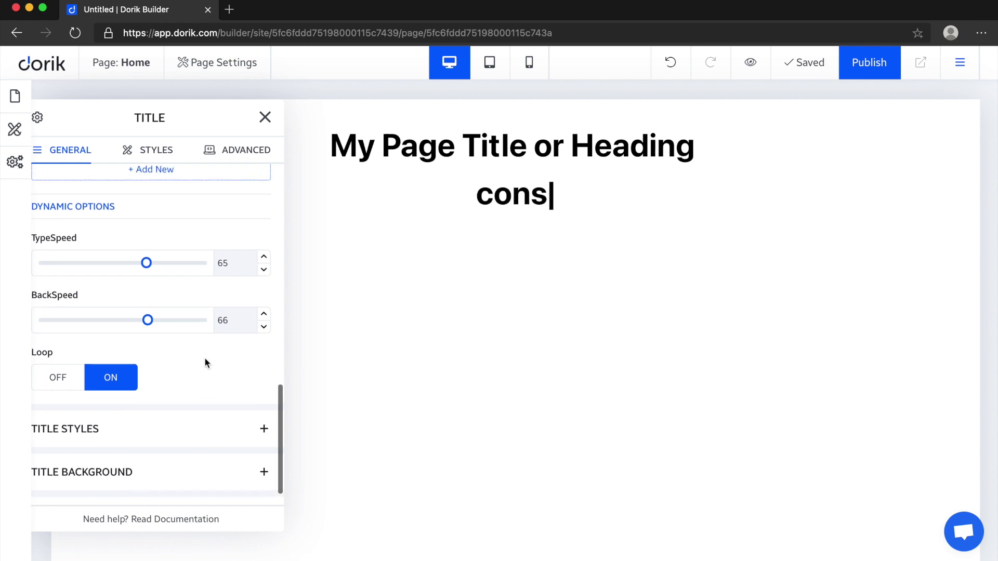
pyautogui.scroll(-1, 205, 358)
# Set the Dynamic Text Styles colour to bright blue #0855F5.
pyautogui.click(142, 402)
pyautogui.scroll(-3, 144, 401)
pyautogui.scroll(-3, 151, 360)
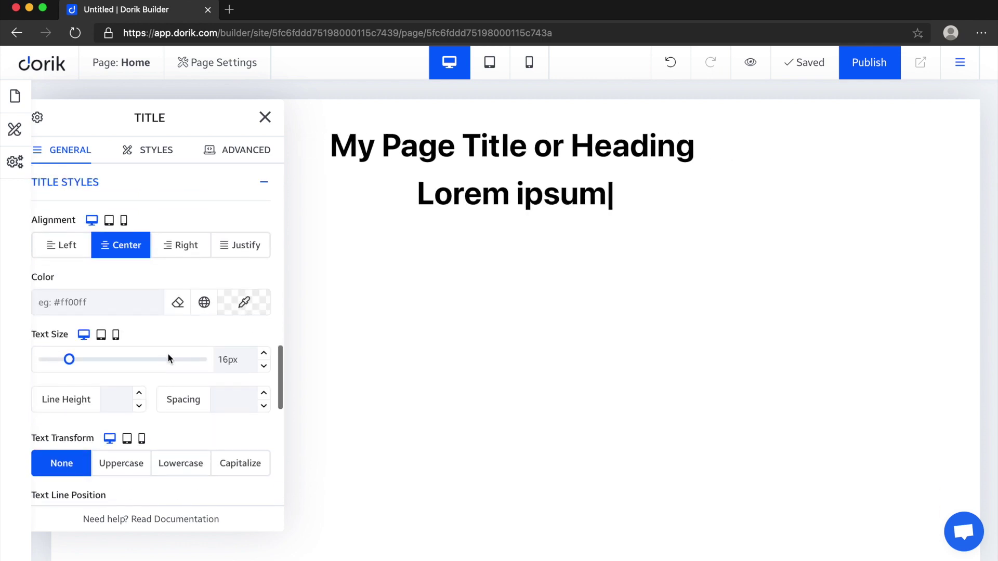
pyautogui.scroll(4, 169, 357)
pyautogui.scroll(2, 169, 343)
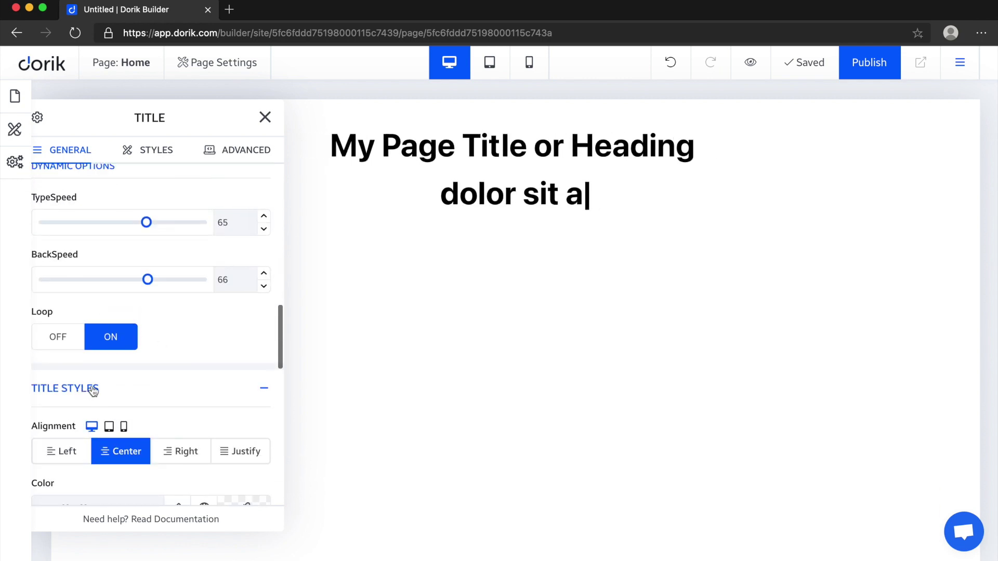
pyautogui.moveTo(156, 123); pyautogui.dragTo(178, 122)
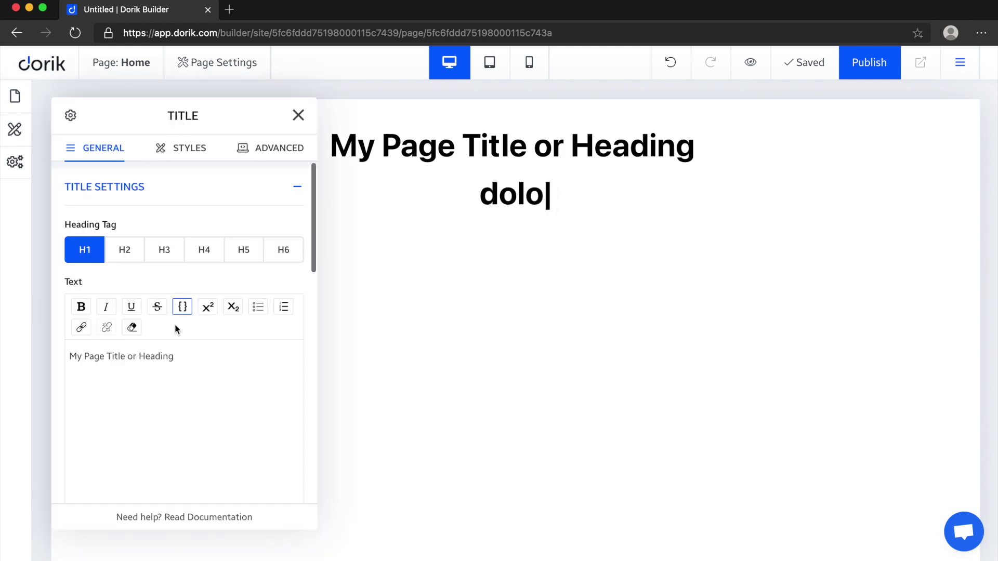
pyautogui.click(196, 186)
pyautogui.click(188, 235)
pyautogui.scroll(-3, 187, 333)
pyautogui.scroll(-2, 188, 337)
pyautogui.scroll(-1, 190, 337)
pyautogui.scroll(-2, 215, 331)
pyautogui.moveTo(183, 257); pyautogui.dragTo(61, 257)
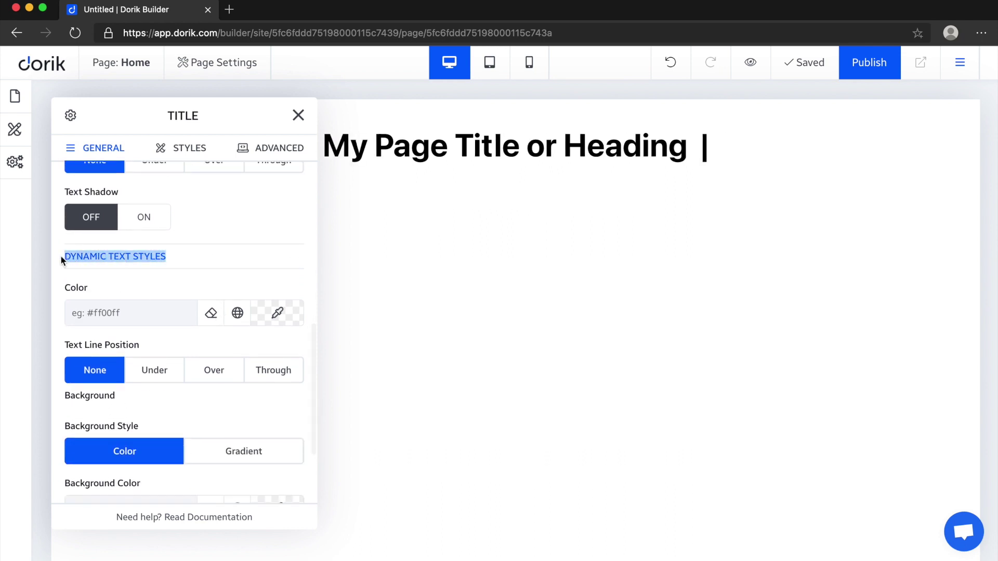
pyautogui.click(166, 276)
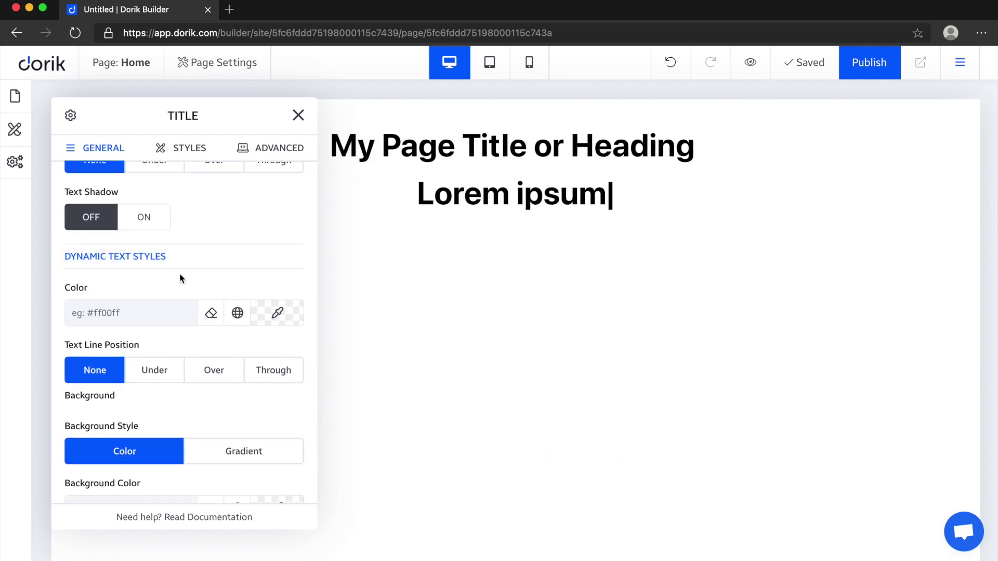
pyautogui.click(278, 315)
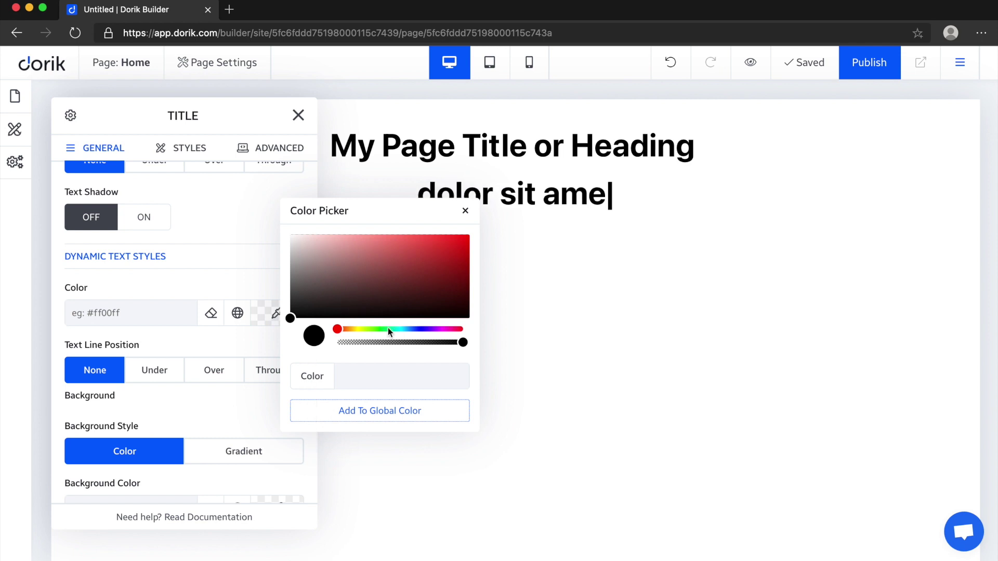
pyautogui.moveTo(402, 333); pyautogui.dragTo(413, 331)
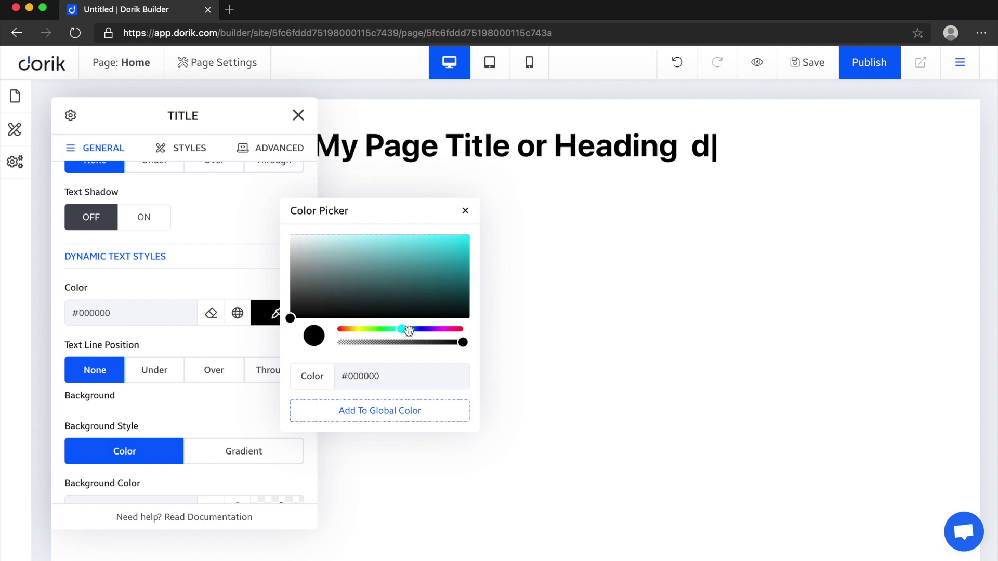
pyautogui.click(463, 238)
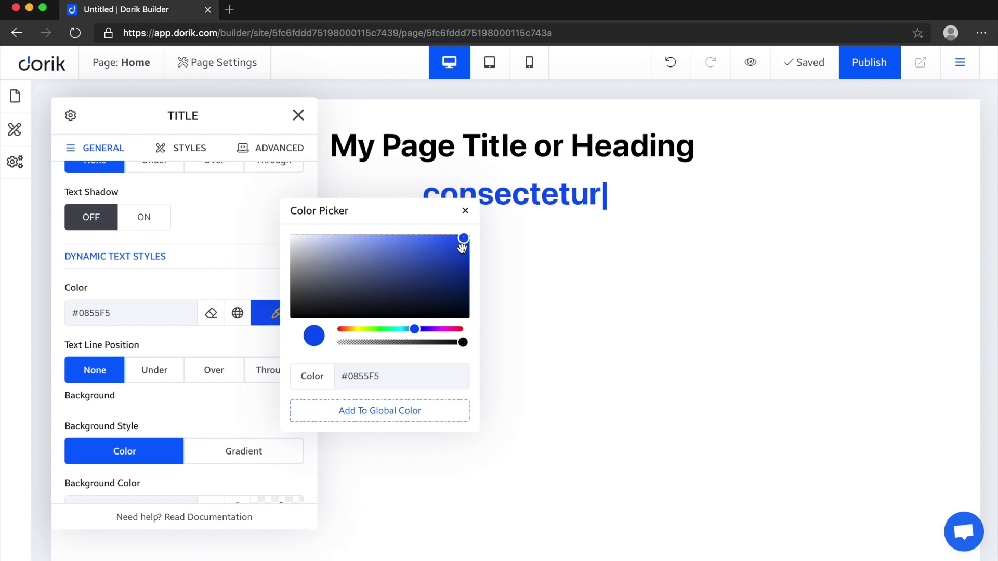
pyautogui.click(465, 211)
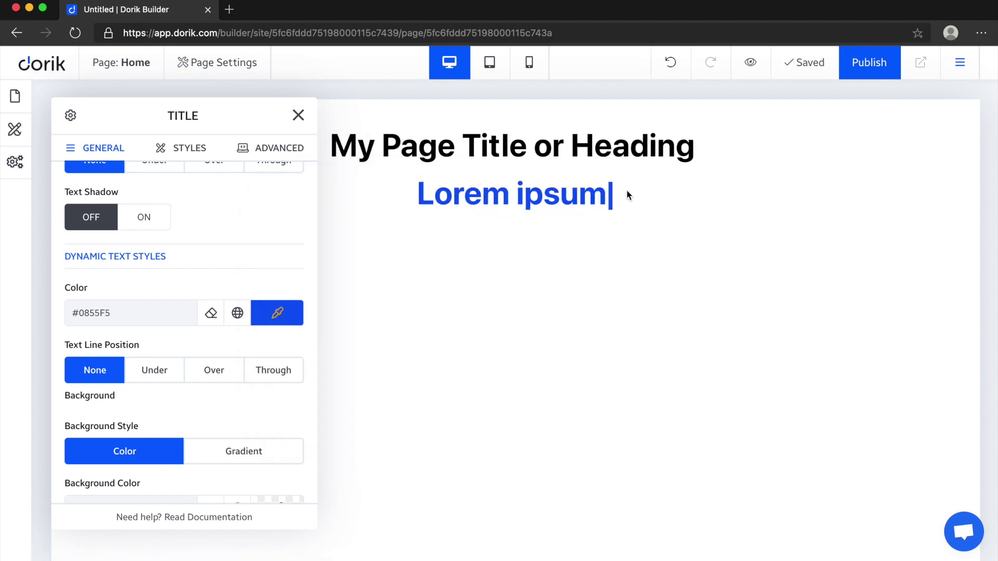
pyautogui.scroll(-2, 218, 295)
pyautogui.click(156, 295)
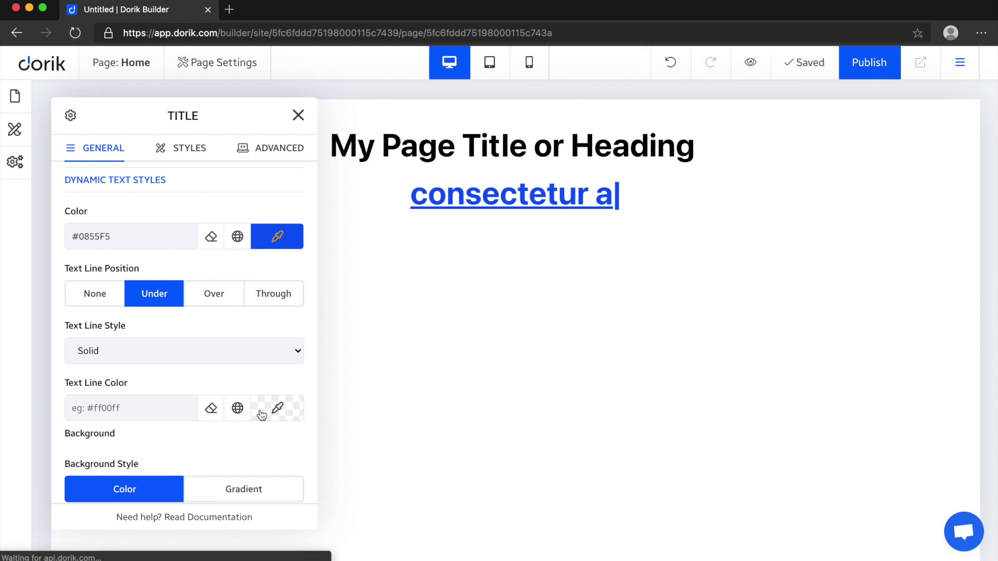
pyautogui.click(278, 408)
pyautogui.click(391, 380)
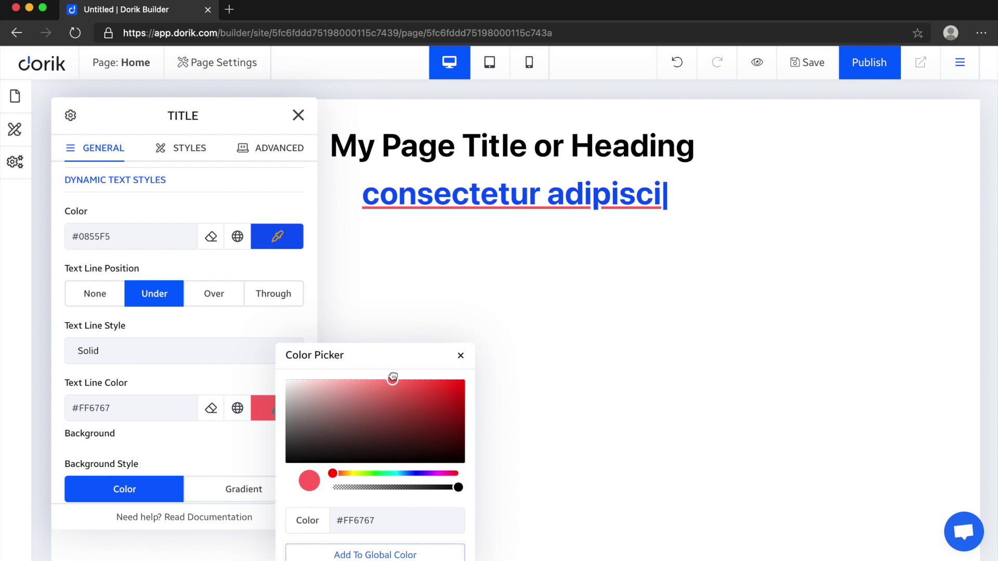
pyautogui.click(461, 358)
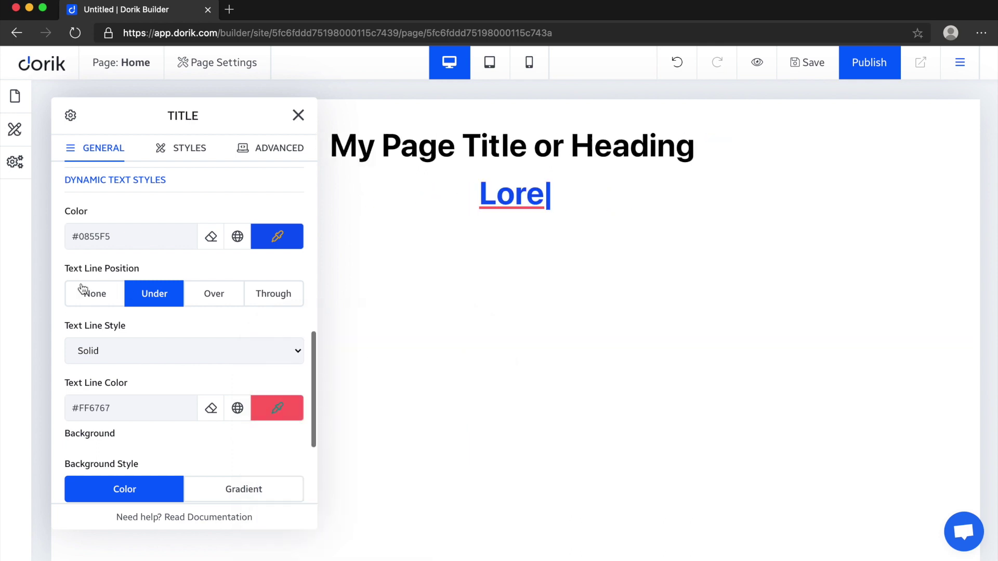
pyautogui.click(87, 293)
pyautogui.scroll(-1, 196, 359)
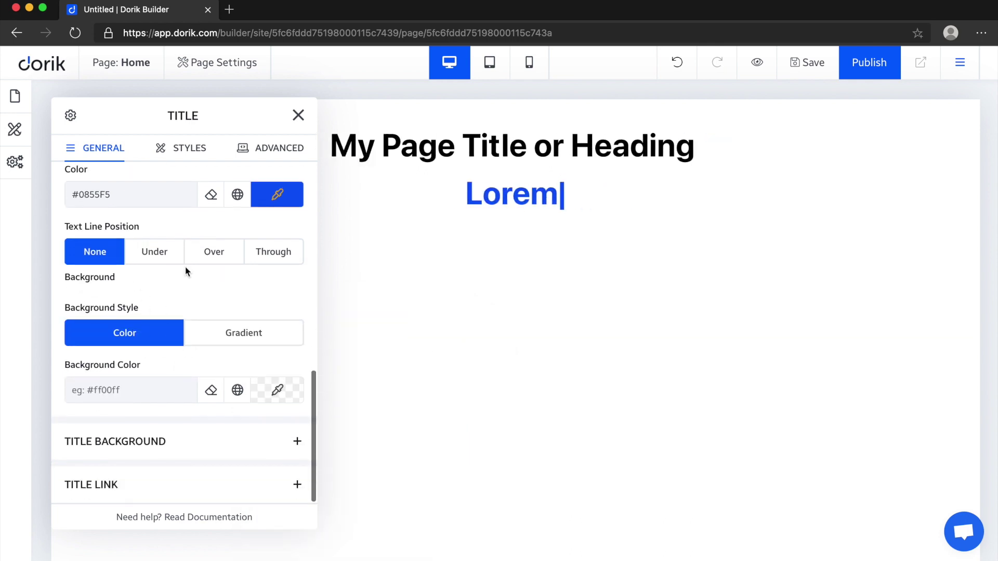
# Give the dynamic text a light blue background, then a pink-to-blue custom gradient.
pyautogui.click(278, 395)
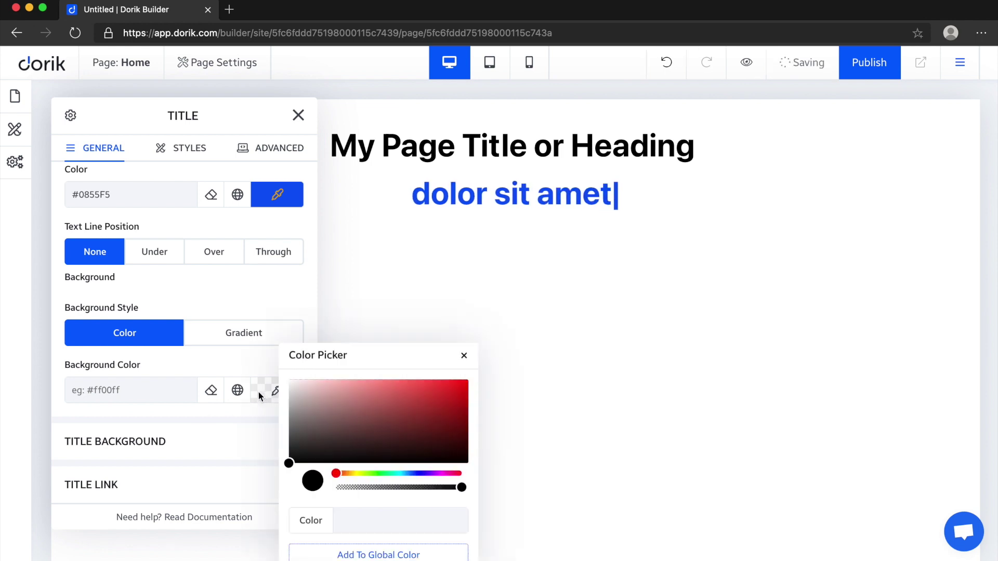
pyautogui.click(412, 474)
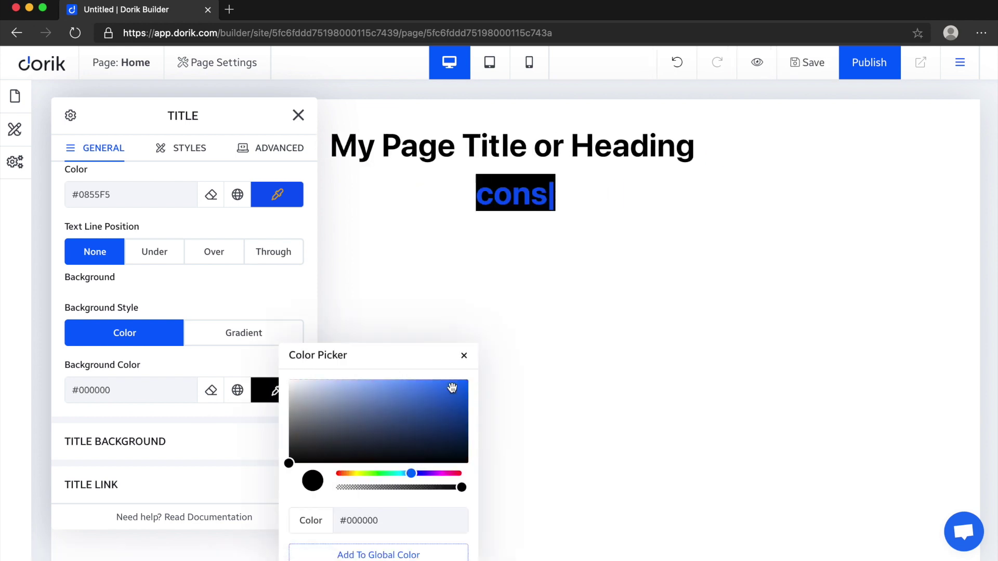
pyautogui.moveTo(414, 383); pyautogui.dragTo(331, 380)
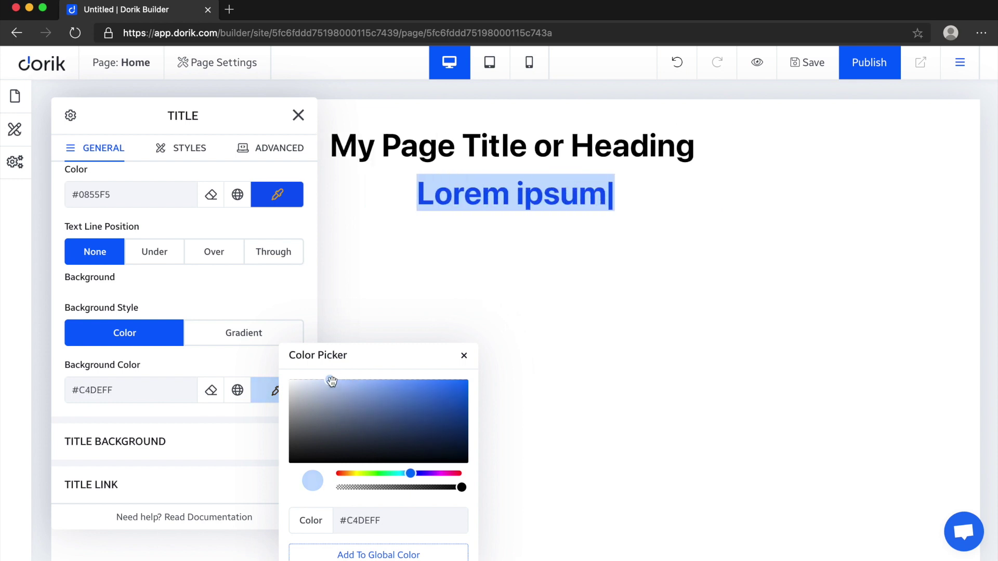
pyautogui.click(465, 355)
pyautogui.click(243, 337)
pyautogui.click(219, 404)
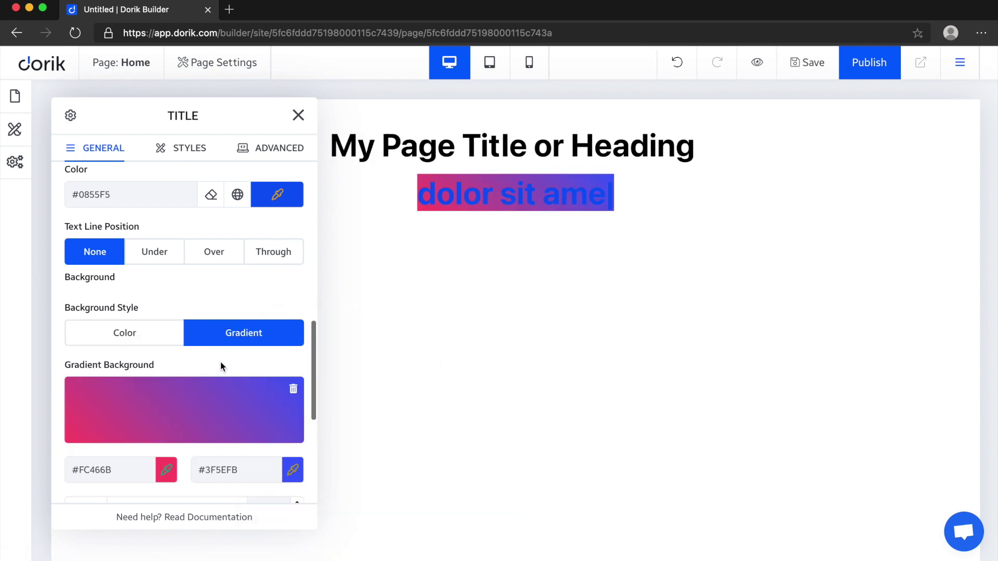
pyautogui.scroll(-1, 226, 365)
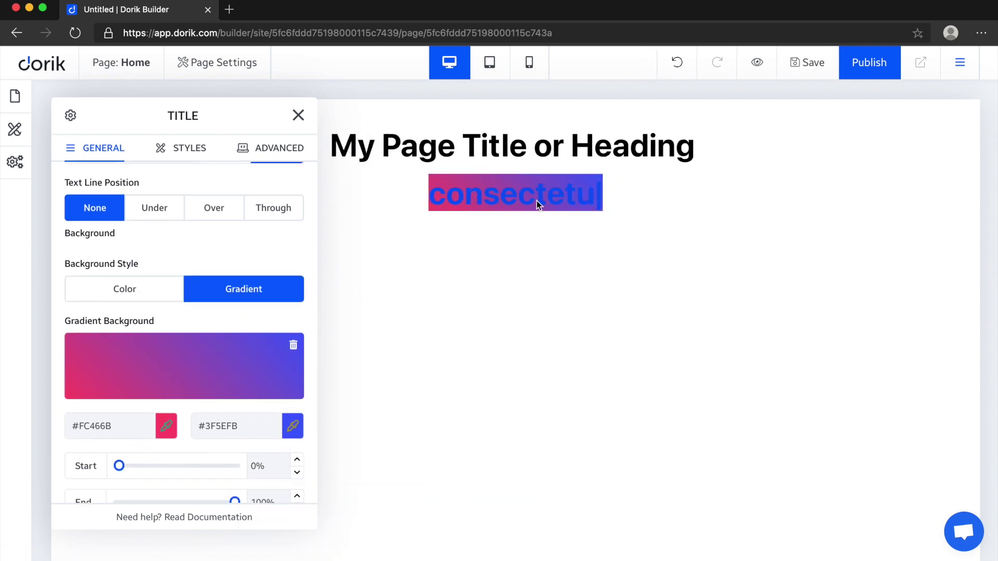
pyautogui.scroll(3, 146, 303)
pyautogui.scroll(1, 142, 295)
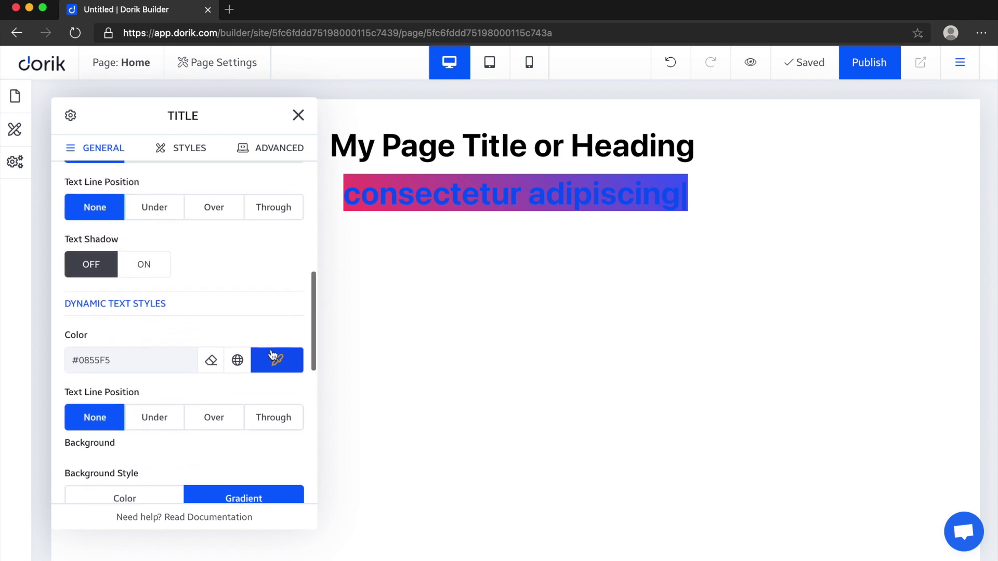
# Make the dynamic text colour white (#FFFFFF).
pyautogui.click(273, 360)
pyautogui.moveTo(330, 383); pyautogui.dragTo(293, 381)
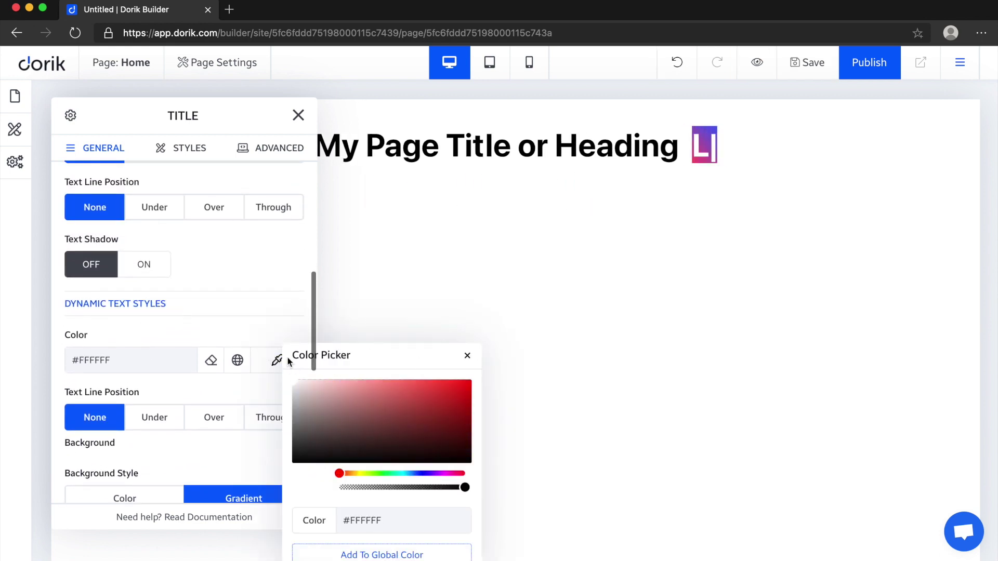
pyautogui.click(465, 358)
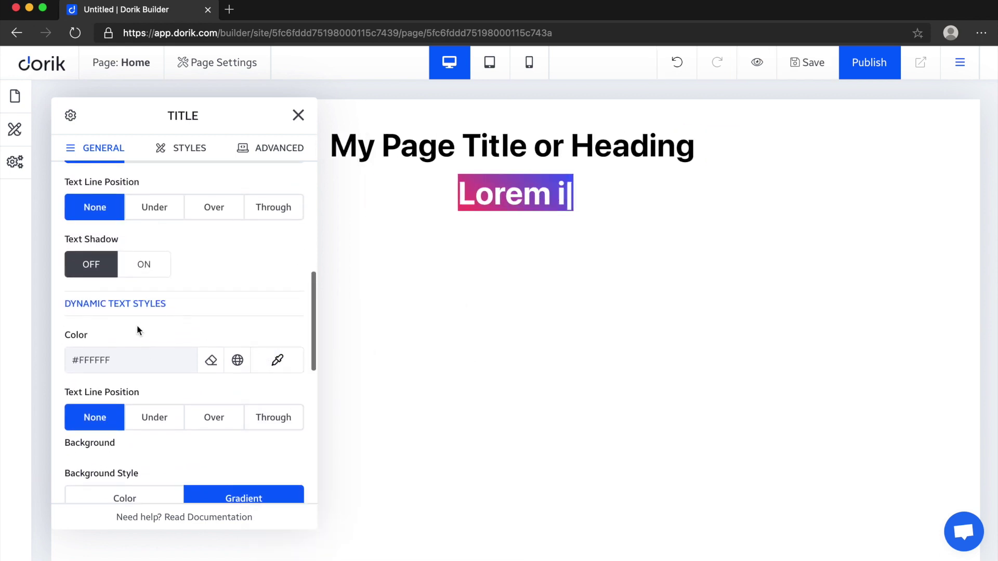
pyautogui.scroll(3, 136, 327)
pyautogui.scroll(-3, 151, 354)
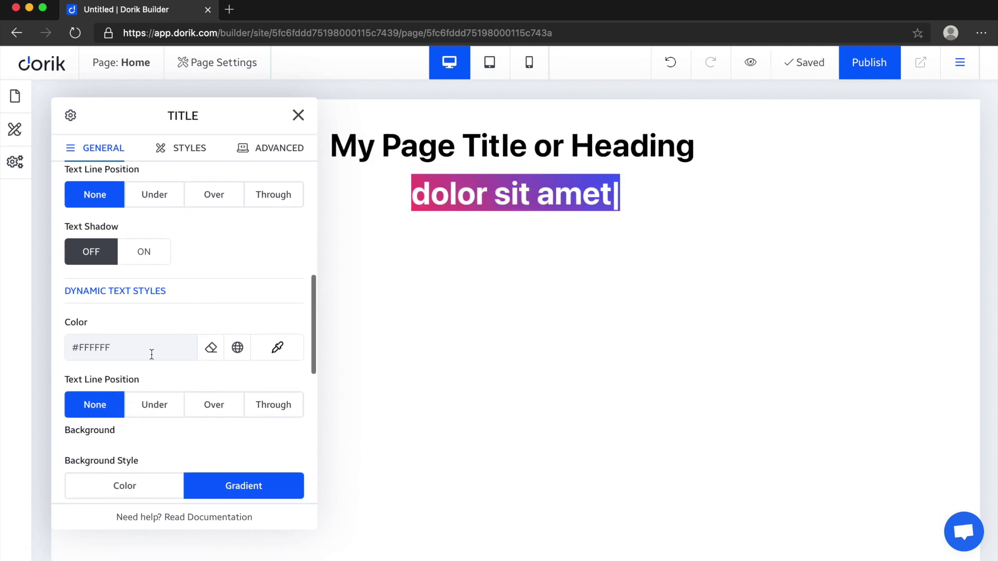
pyautogui.scroll(-1, 187, 378)
pyautogui.scroll(-1, 180, 375)
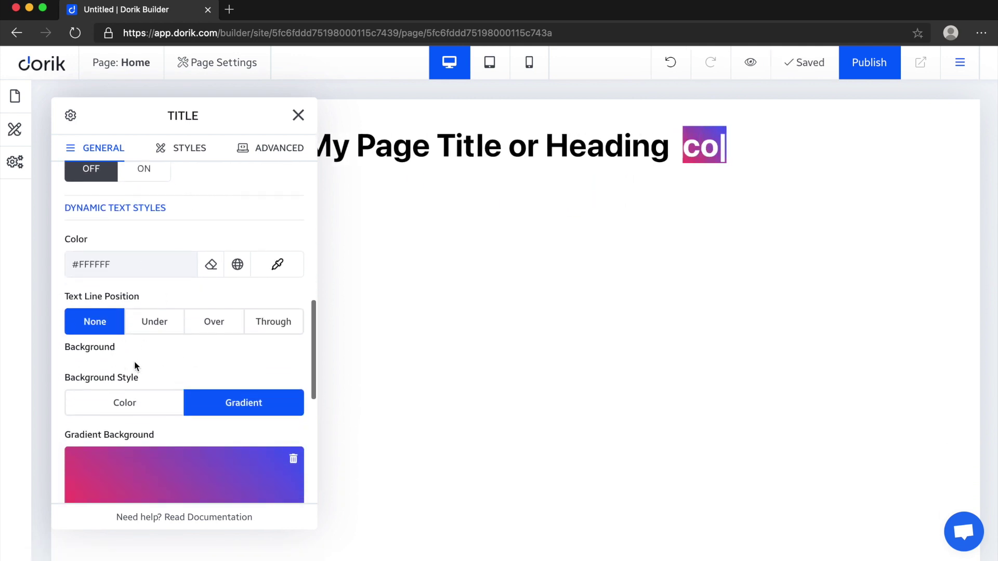
pyautogui.scroll(5, 147, 355)
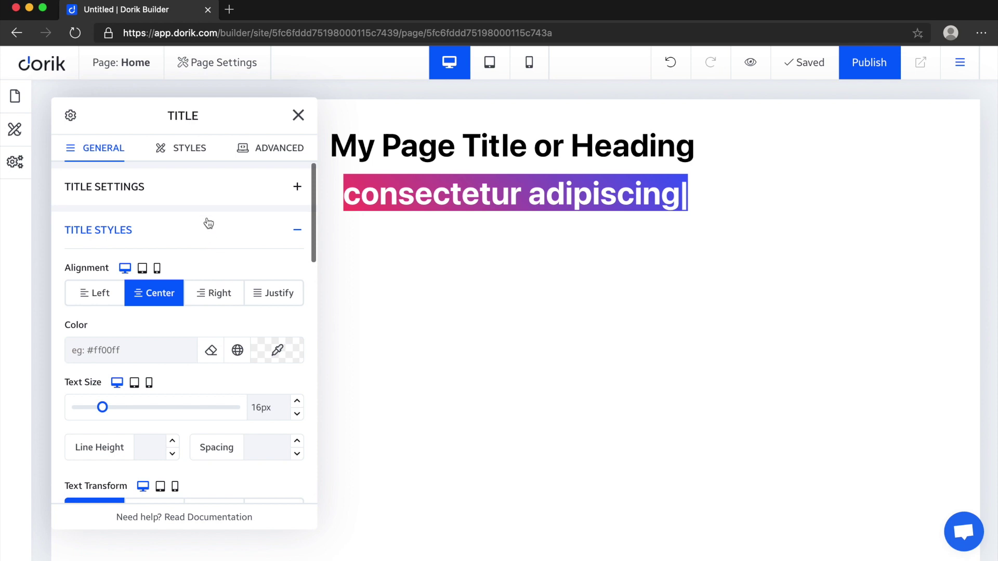
# Delete the 'consectetur adipiscing' dynamic text item and add a new item.
pyautogui.click(208, 201)
pyautogui.click(246, 188)
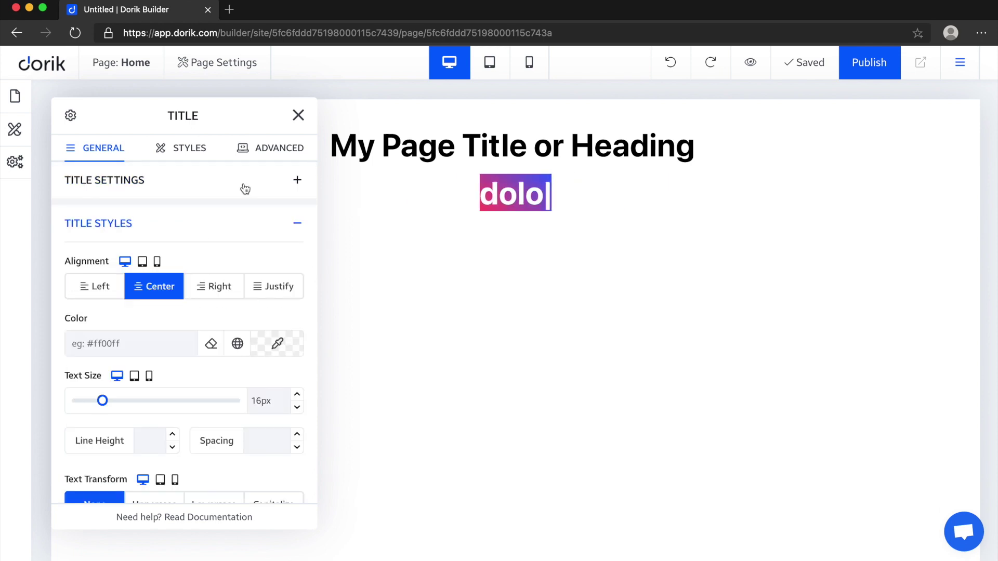
pyautogui.click(245, 189)
pyautogui.scroll(-2, 239, 259)
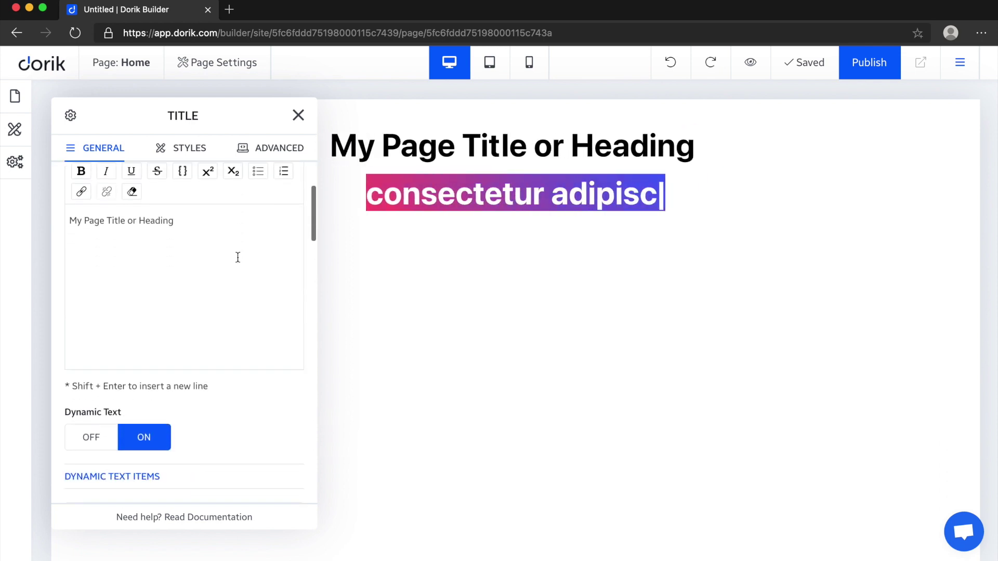
pyautogui.scroll(-1, 238, 258)
pyautogui.scroll(-4, 245, 320)
pyautogui.scroll(-1, 241, 290)
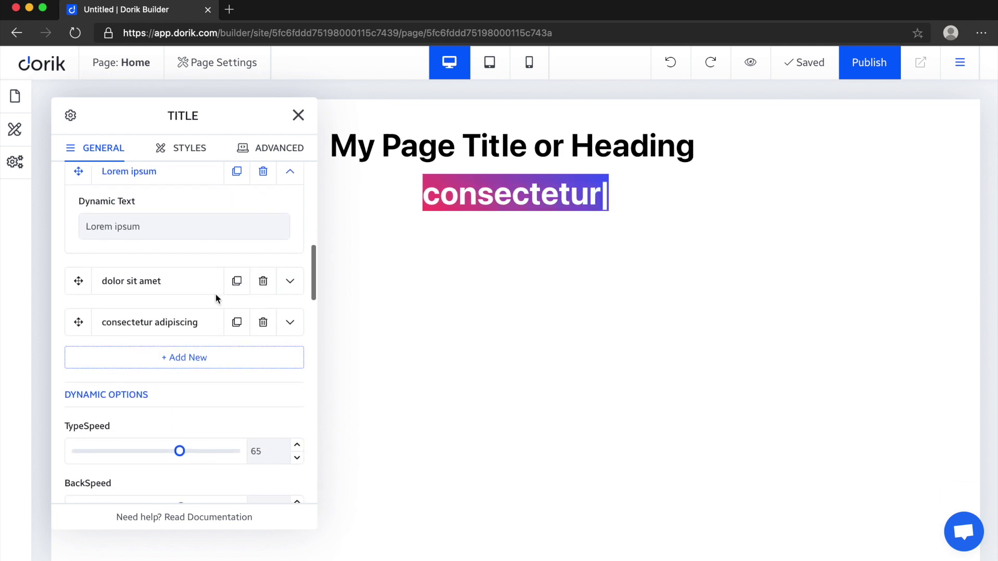
pyautogui.scroll(2, 216, 296)
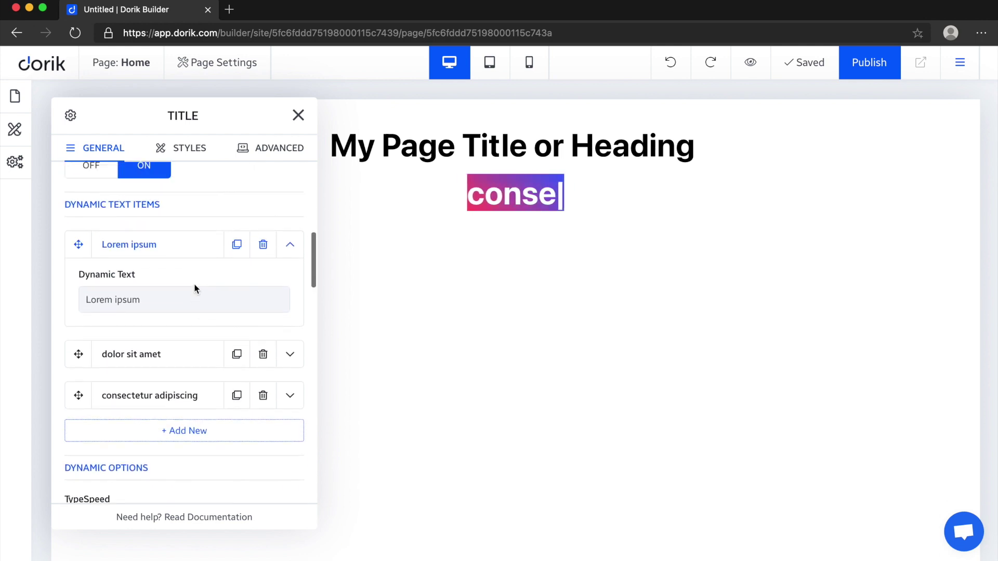
pyautogui.click(264, 396)
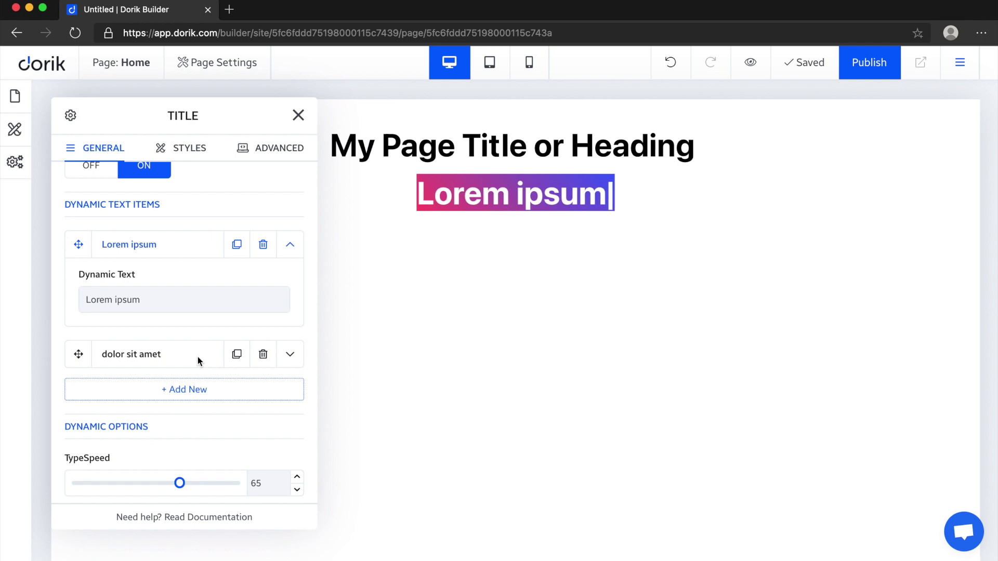
pyautogui.click(252, 390)
pyautogui.scroll(-1, 195, 341)
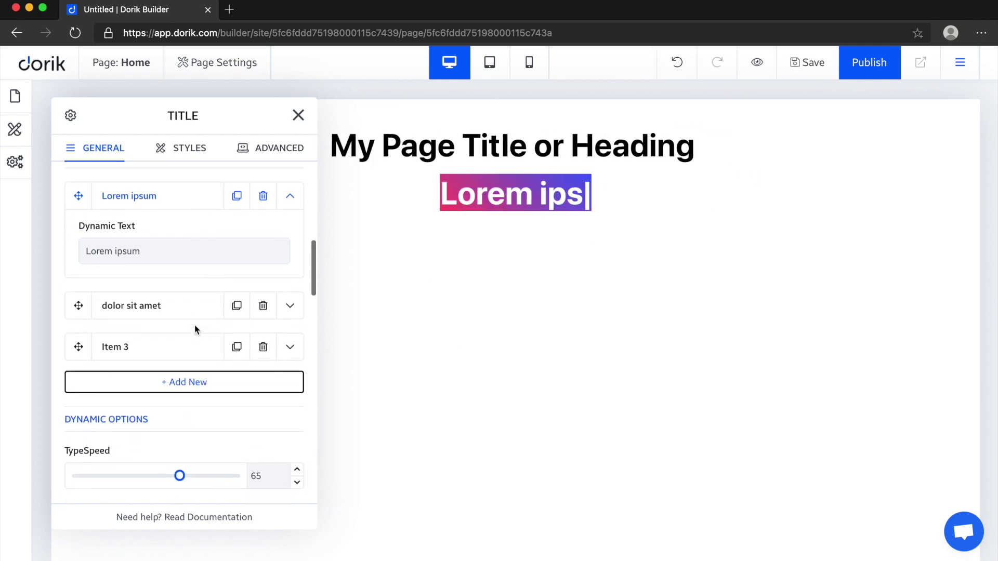
# Expand Item 3 to view its text, then collapse the Lorem ipsum and Item 3 details.
pyautogui.click(289, 344)
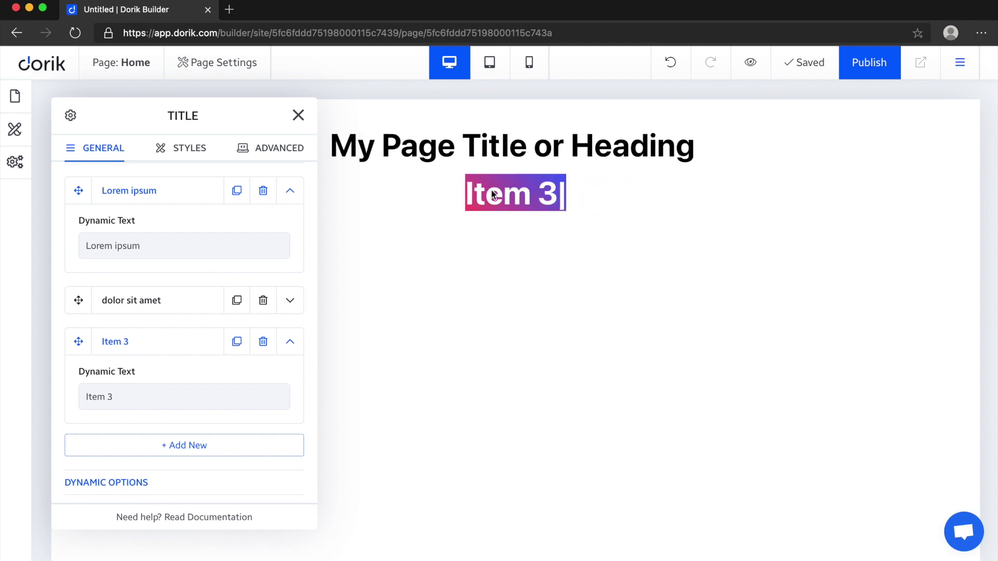
pyautogui.click(288, 190)
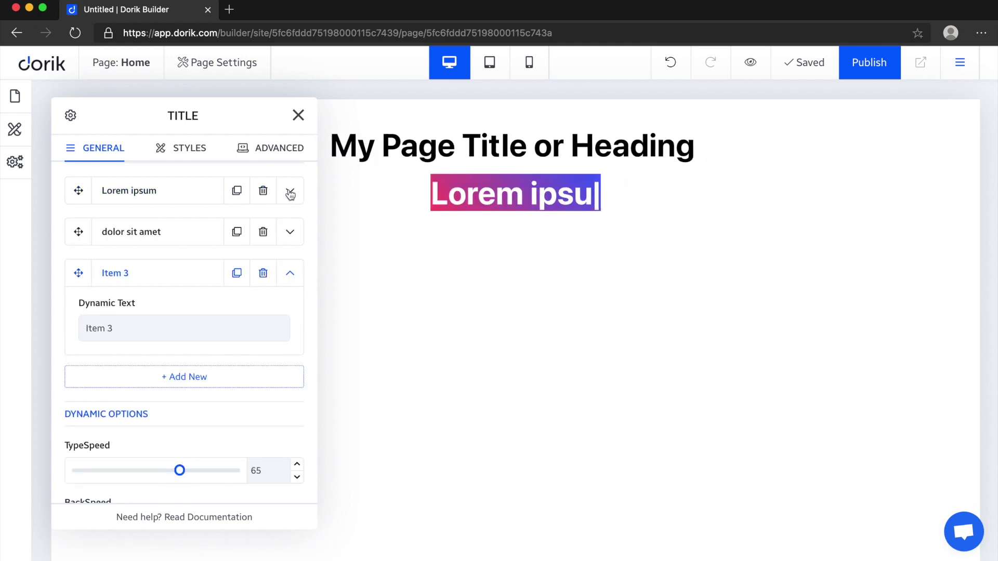
pyautogui.scroll(1, 214, 250)
pyautogui.click(289, 322)
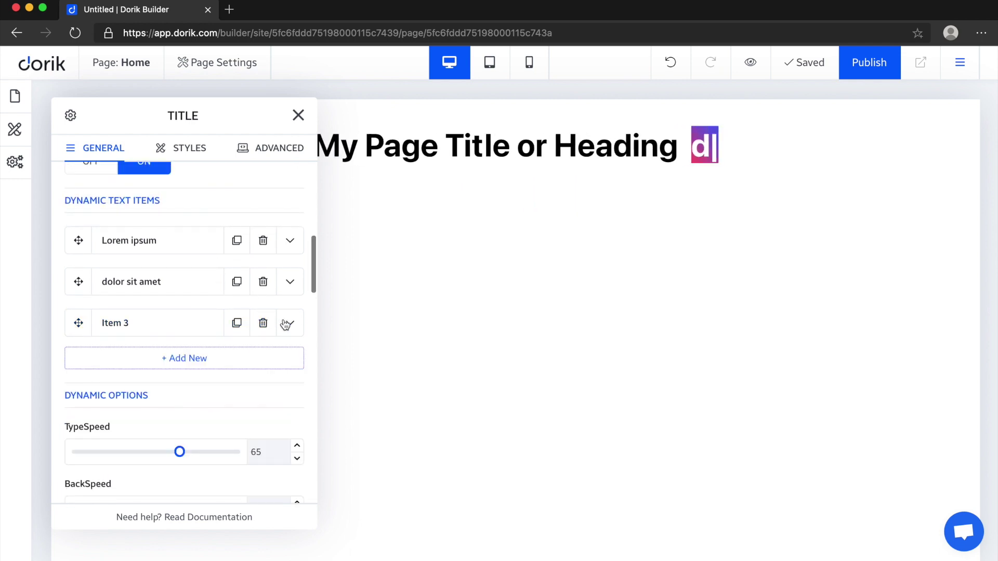
pyautogui.scroll(1, 188, 292)
pyautogui.scroll(1, 182, 291)
pyautogui.scroll(1, 181, 283)
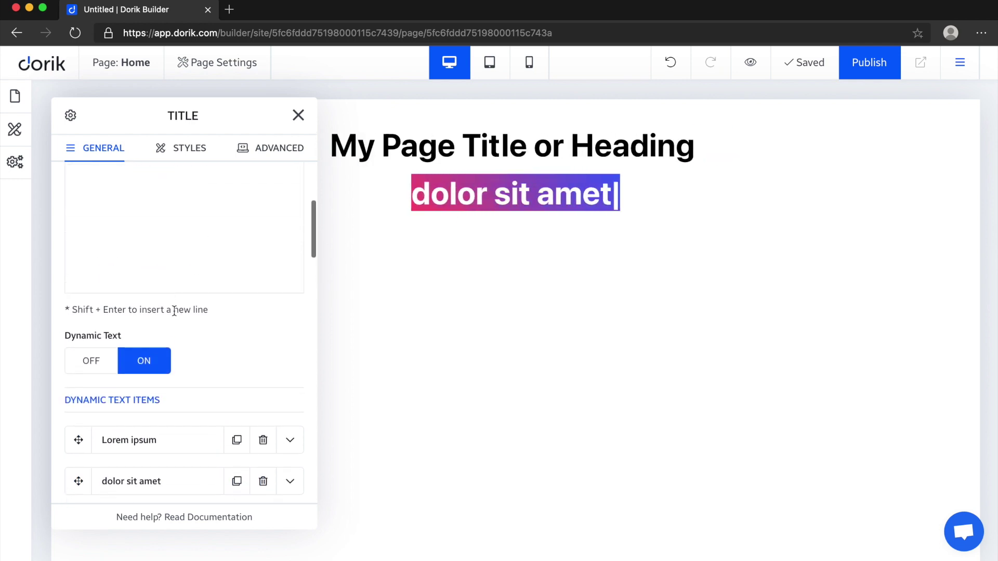
pyautogui.scroll(1, 180, 281)
pyautogui.scroll(1, 172, 278)
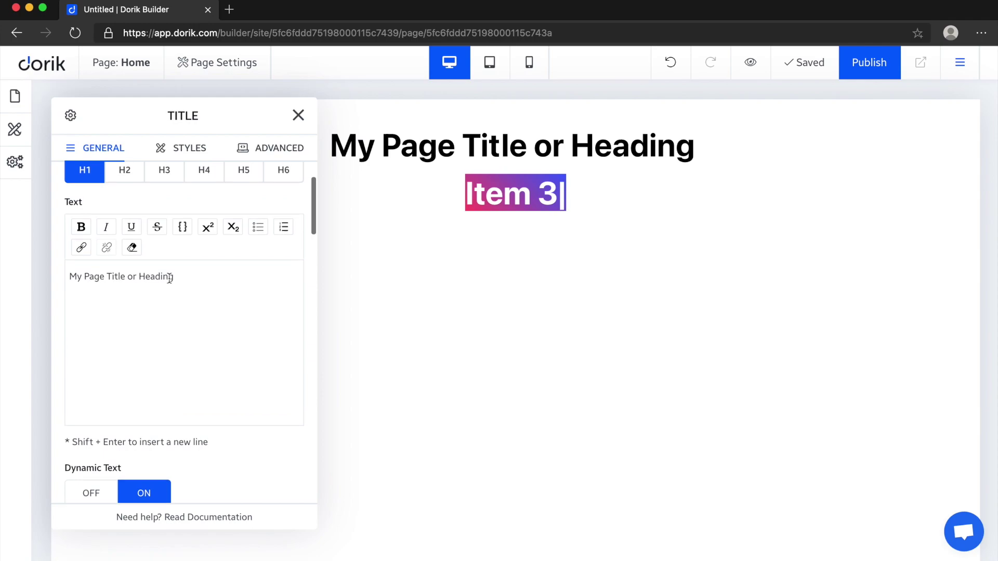